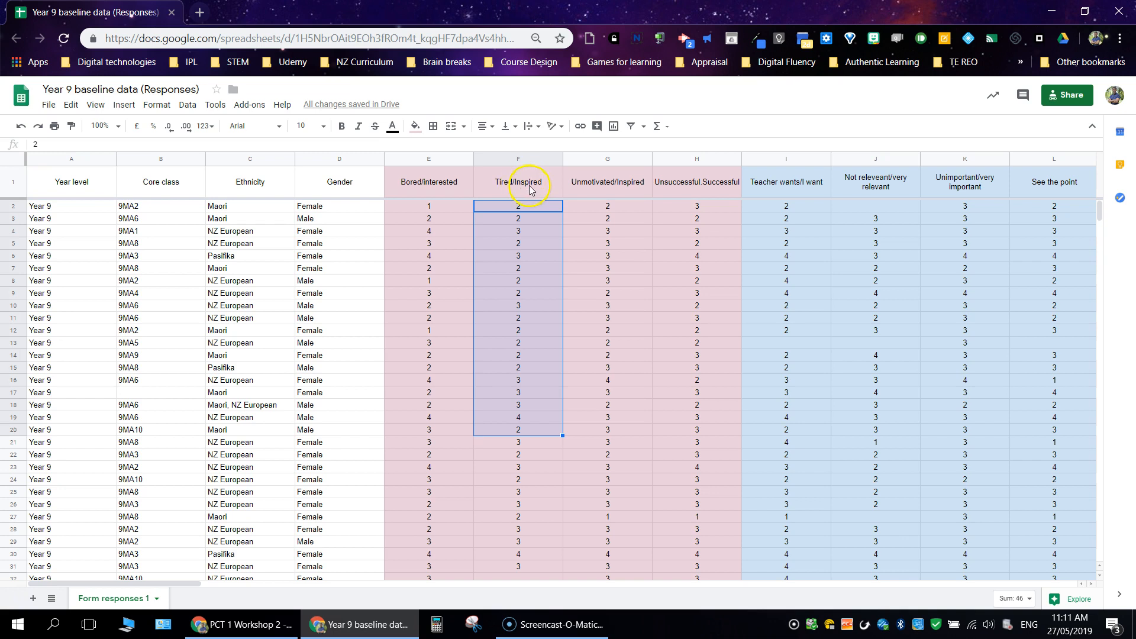
click(527, 230)
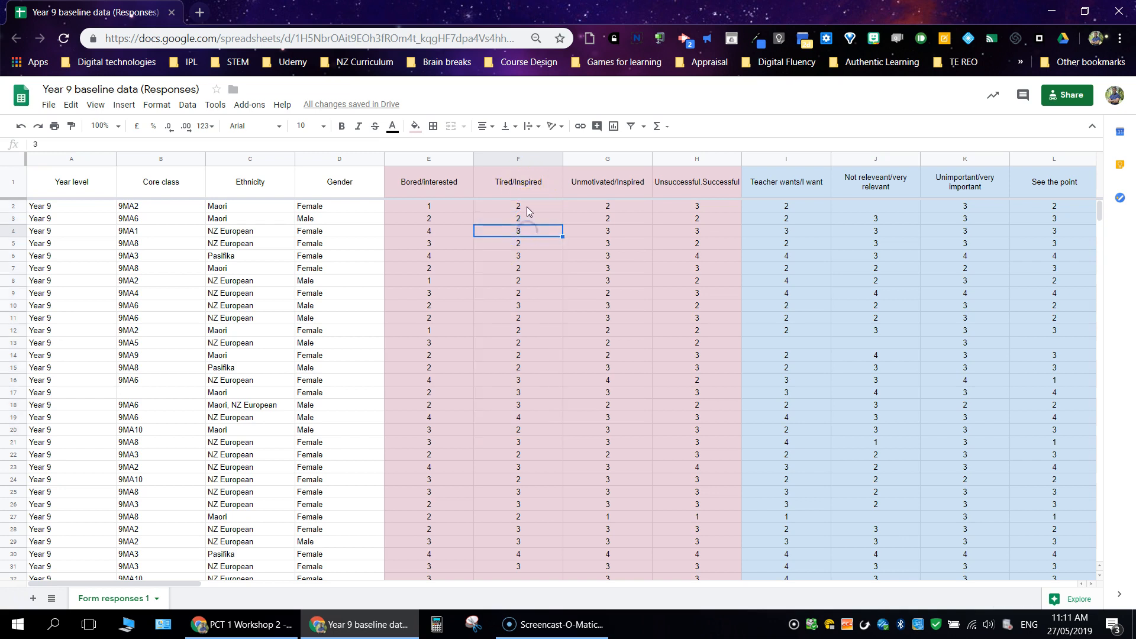
click(360, 206)
drag(361, 207, 363, 342)
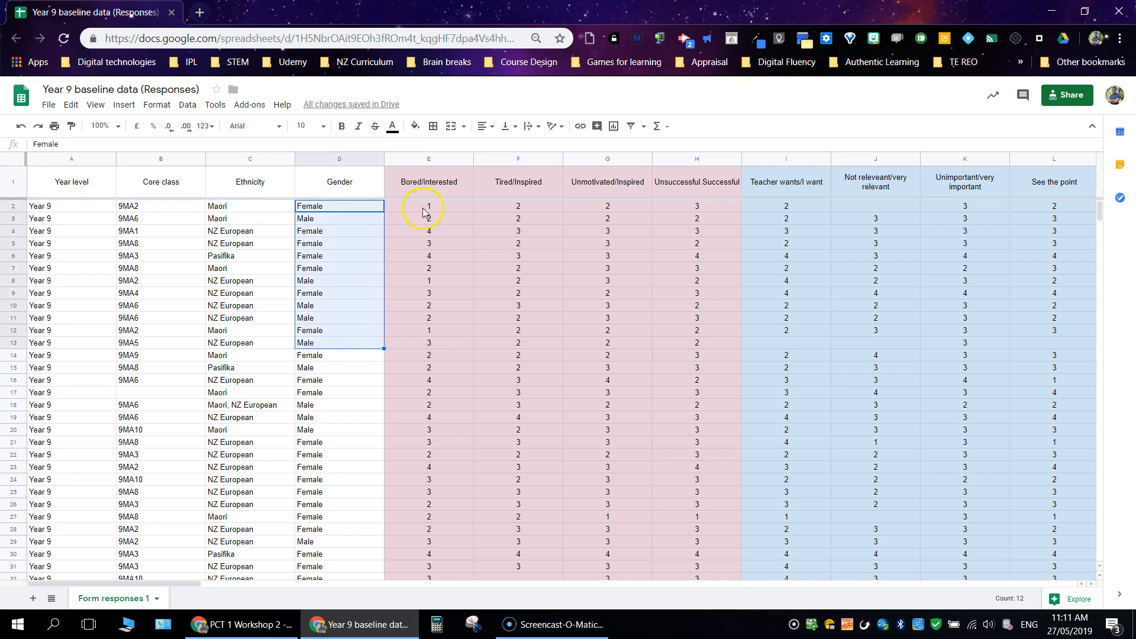
click(331, 207)
click(518, 182)
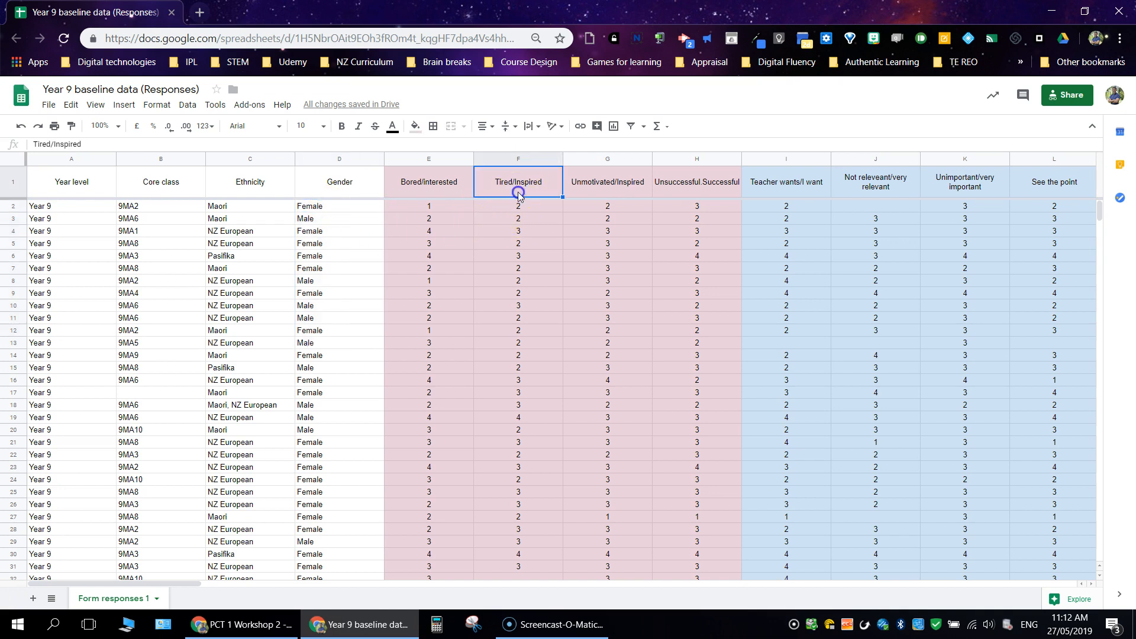
- Start a COUNTIFS formula in E232 with the Tired/Inspired responses F2:F229 as its first criteria range
drag(1100, 206, 1111, 368)
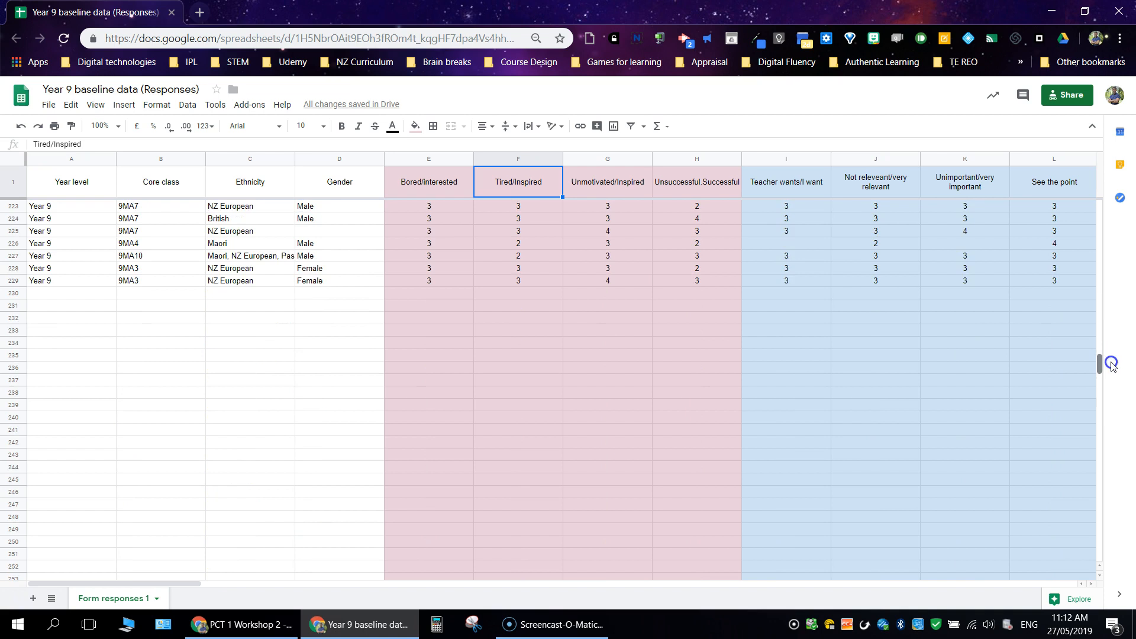
click(435, 256)
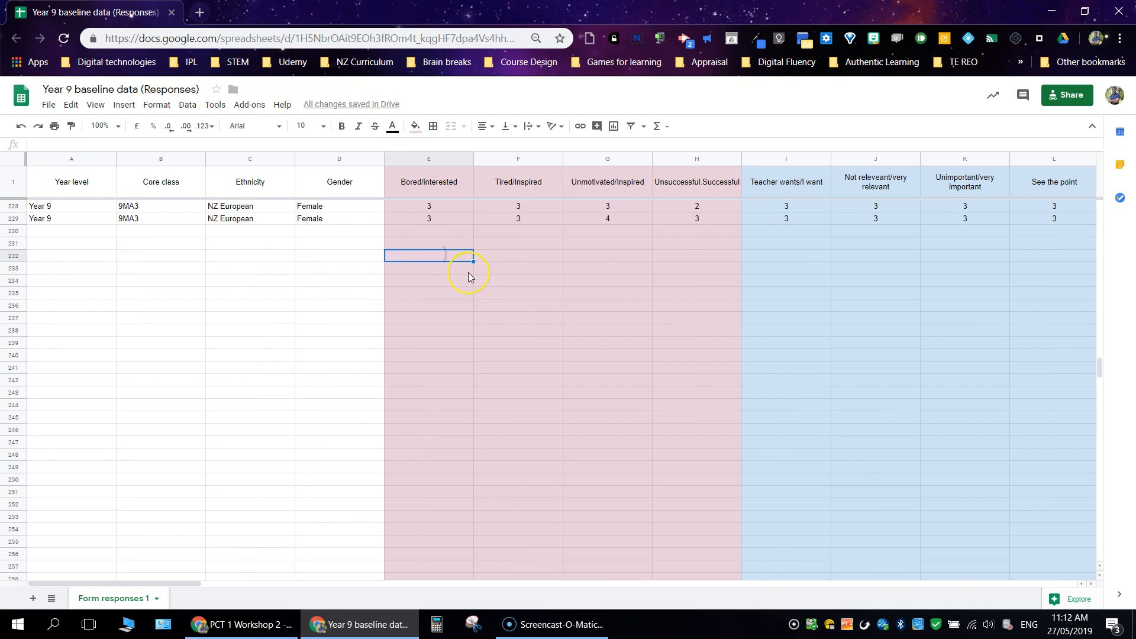
text(=co)
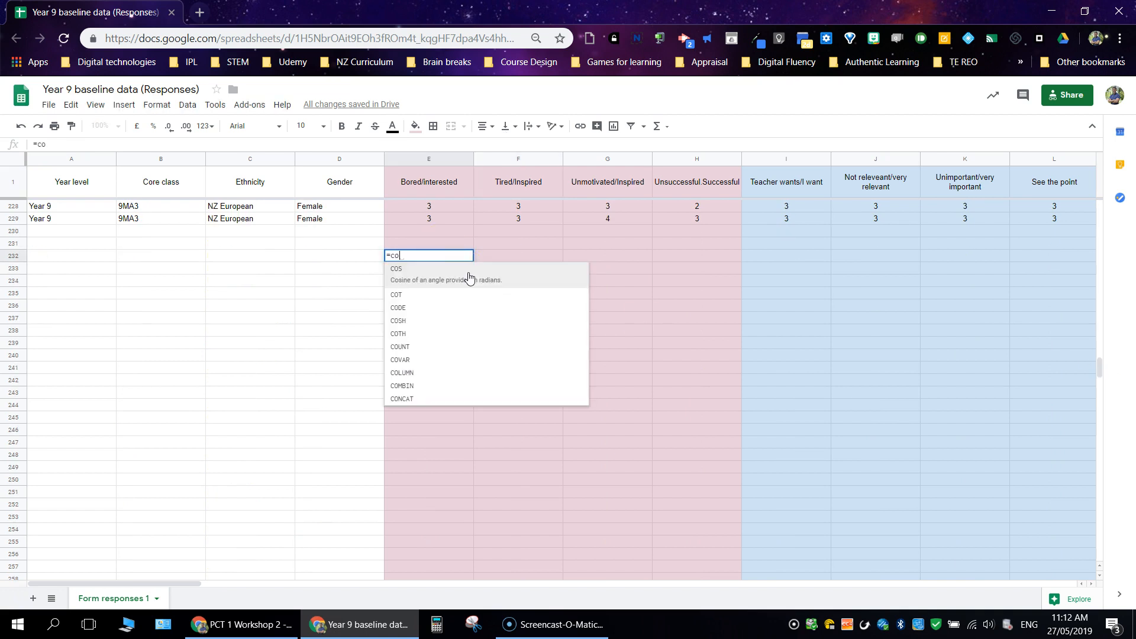
text(untifs()
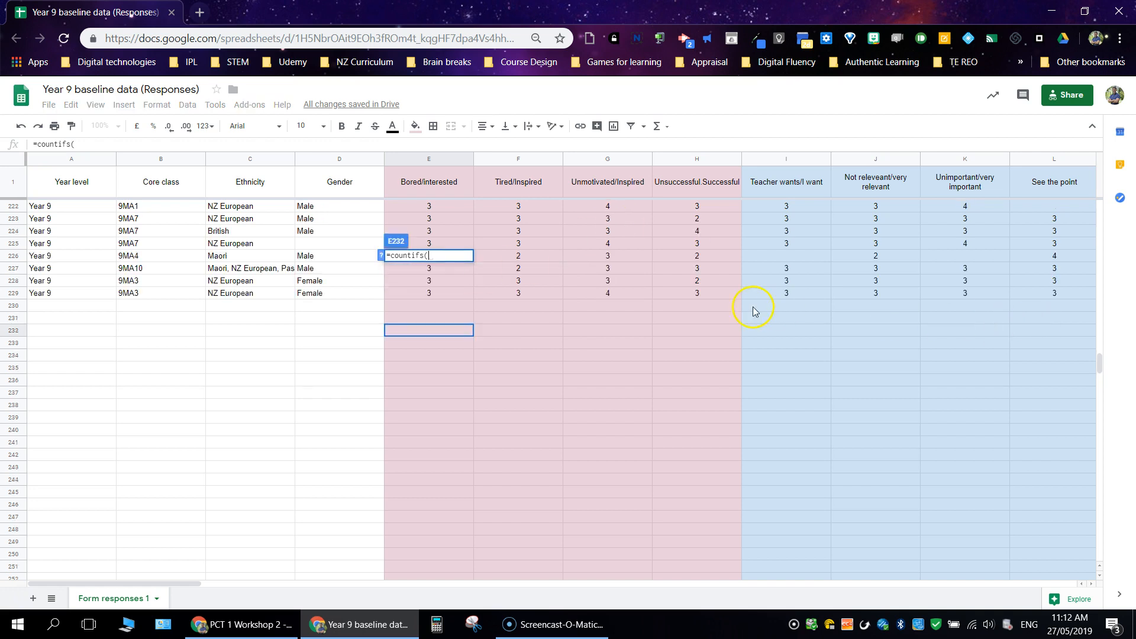
scroll(766, 305, up, 5)
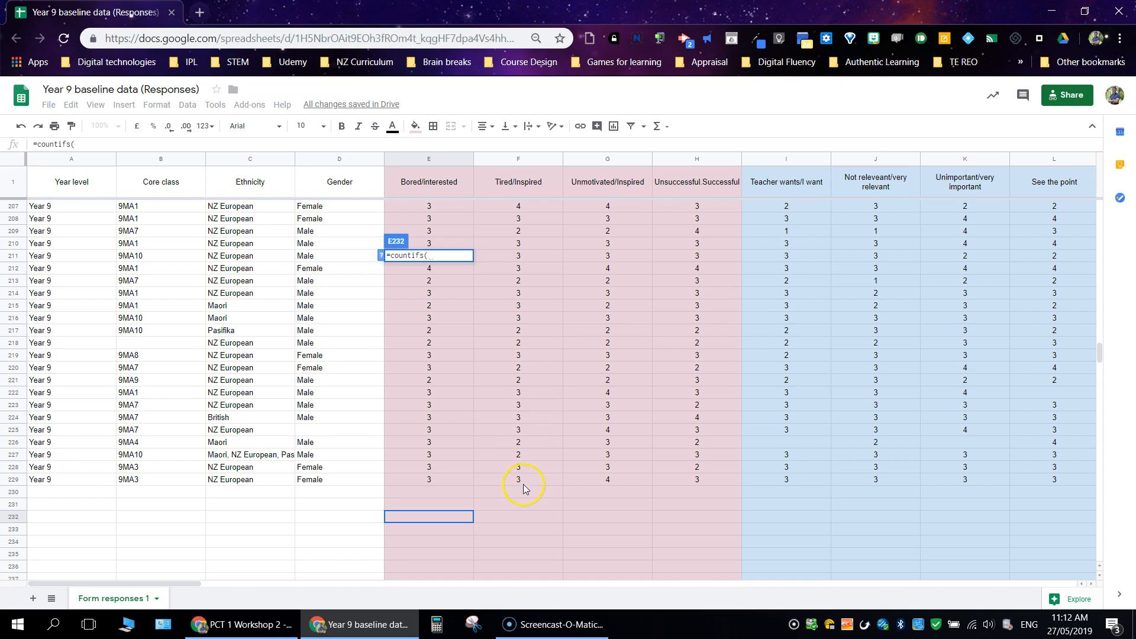
drag(522, 480, 507, 211)
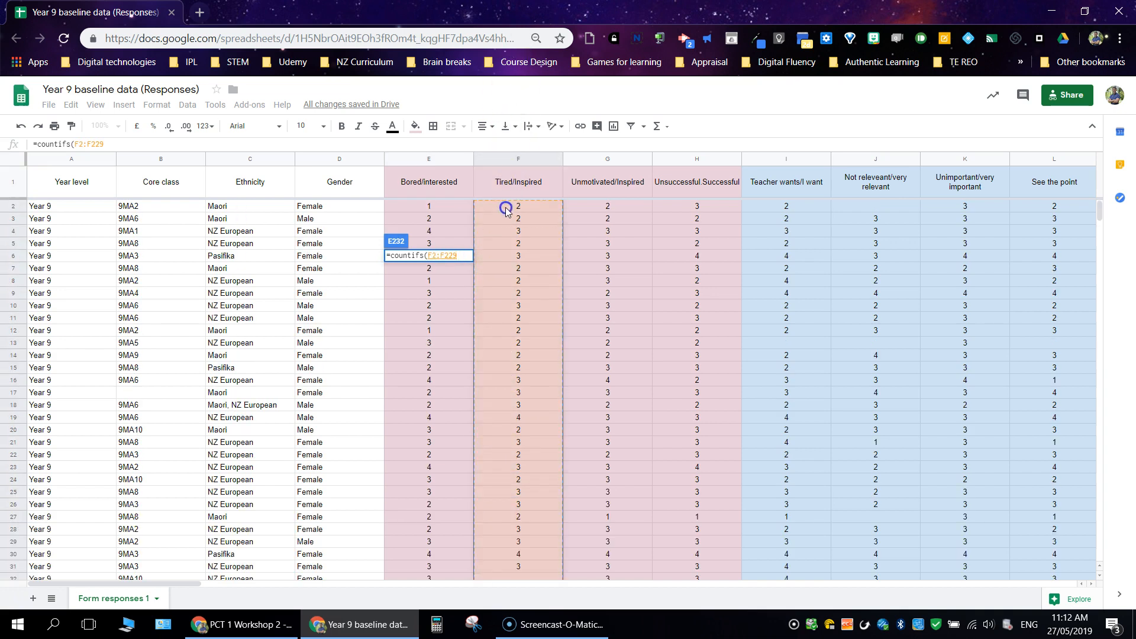
scroll(527, 305, down, 14)
scroll(525, 309, down, 20)
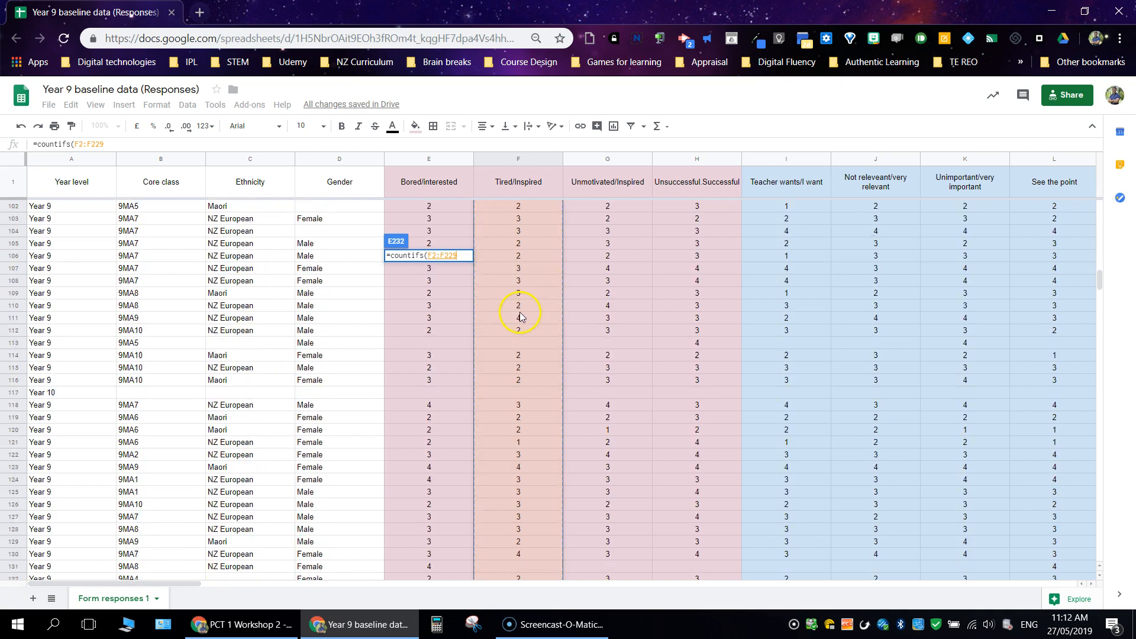
scroll(525, 364, down, 4)
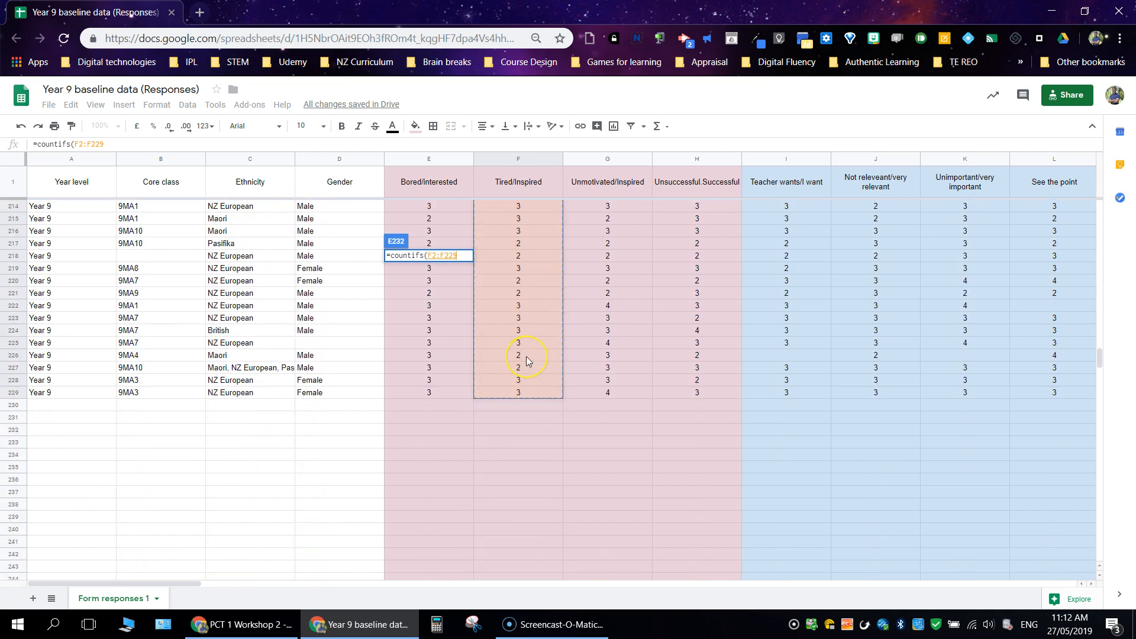
text(,)
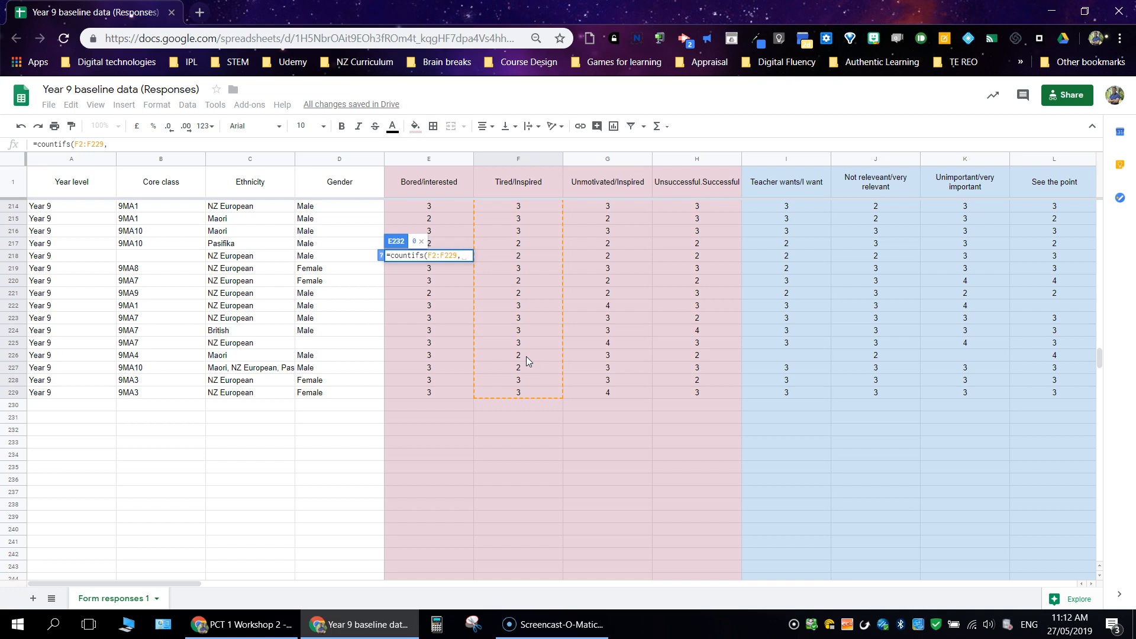
- Use cell F75, a Tired/Inspired response of 1, as the formula's first criterion
scroll(541, 306, up, 5)
scroll(540, 306, up, 20)
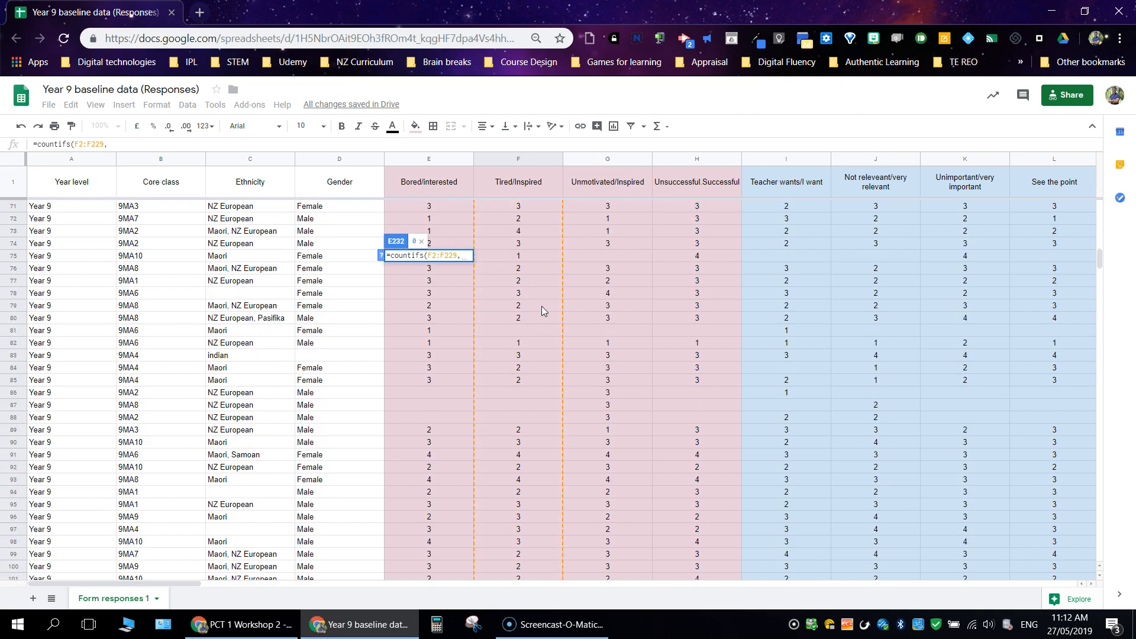
scroll(542, 307, up, 9)
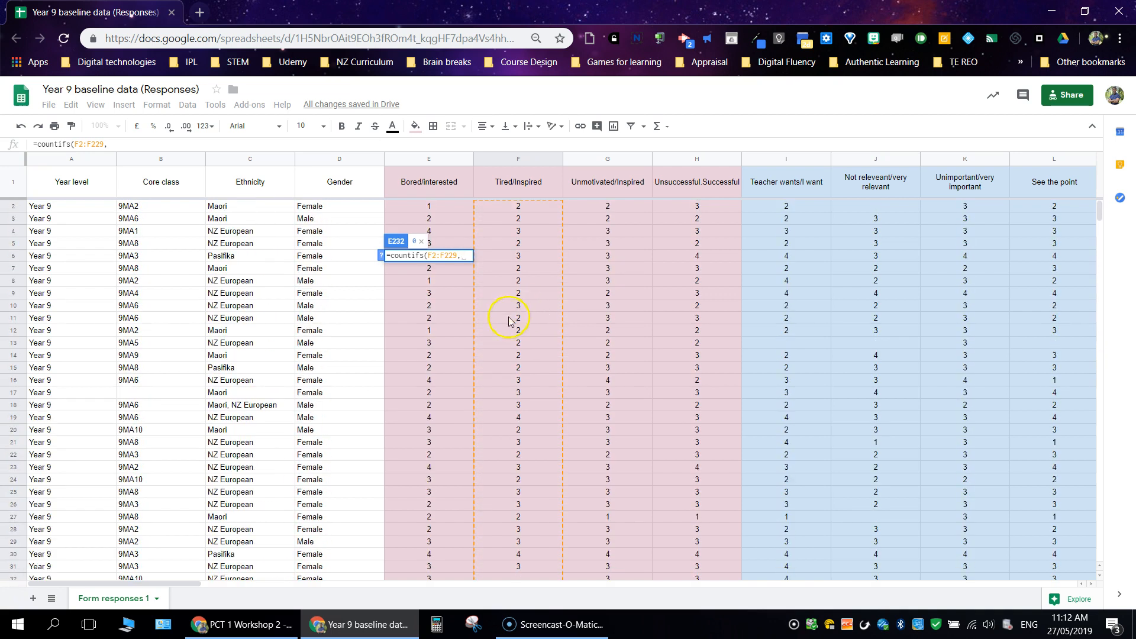
scroll(522, 320, down, 5)
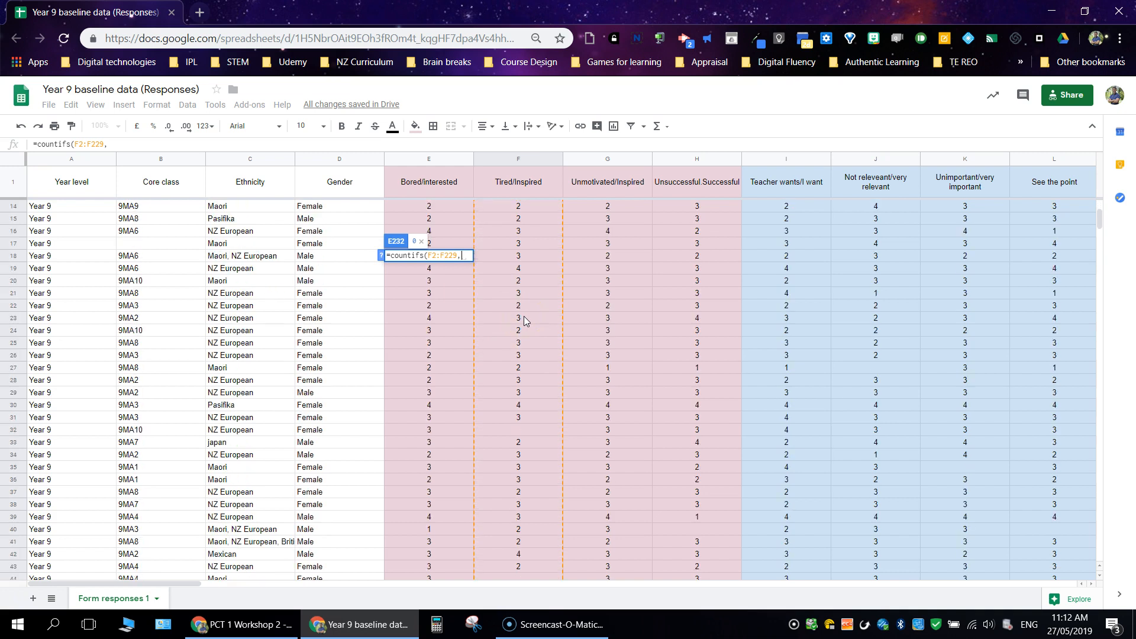
scroll(526, 305, down, 7)
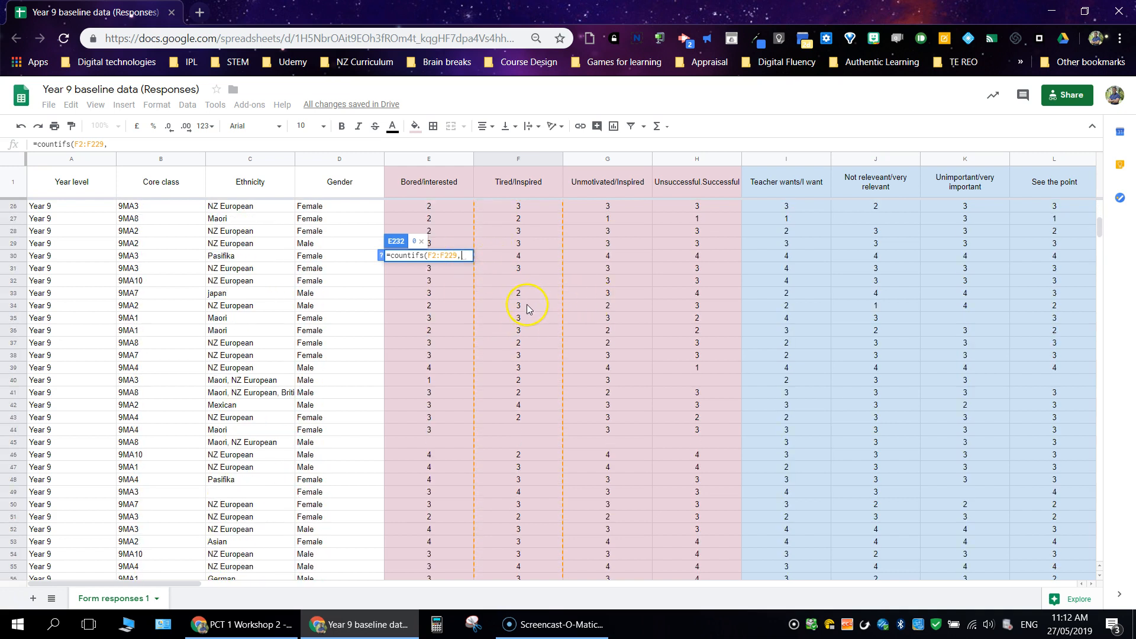
scroll(526, 320, down, 7)
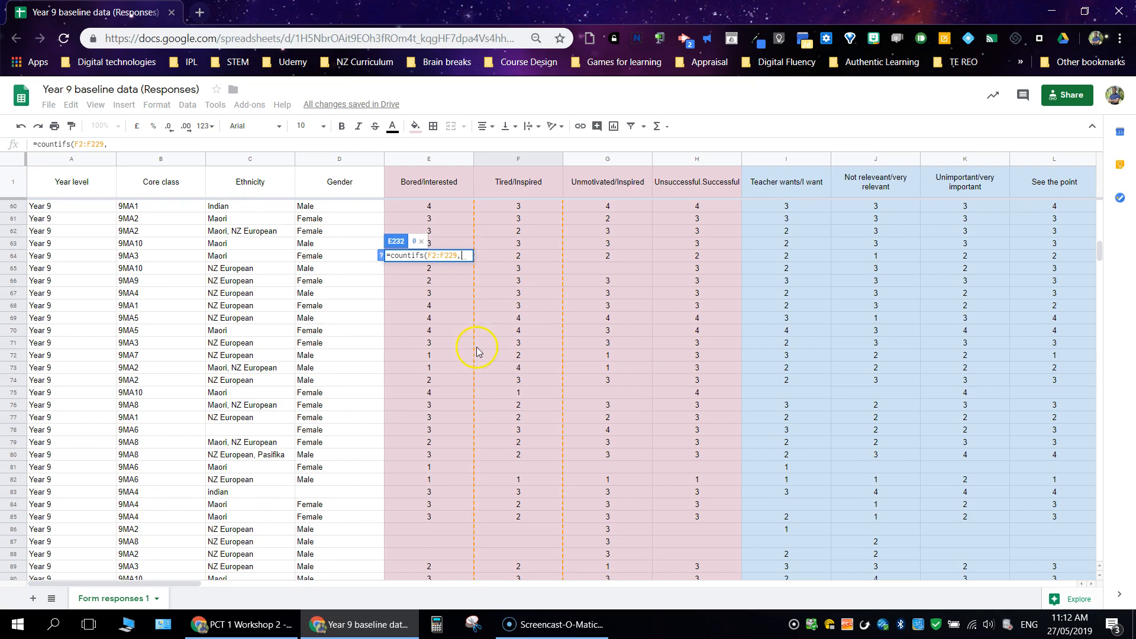
click(526, 398)
text(,)
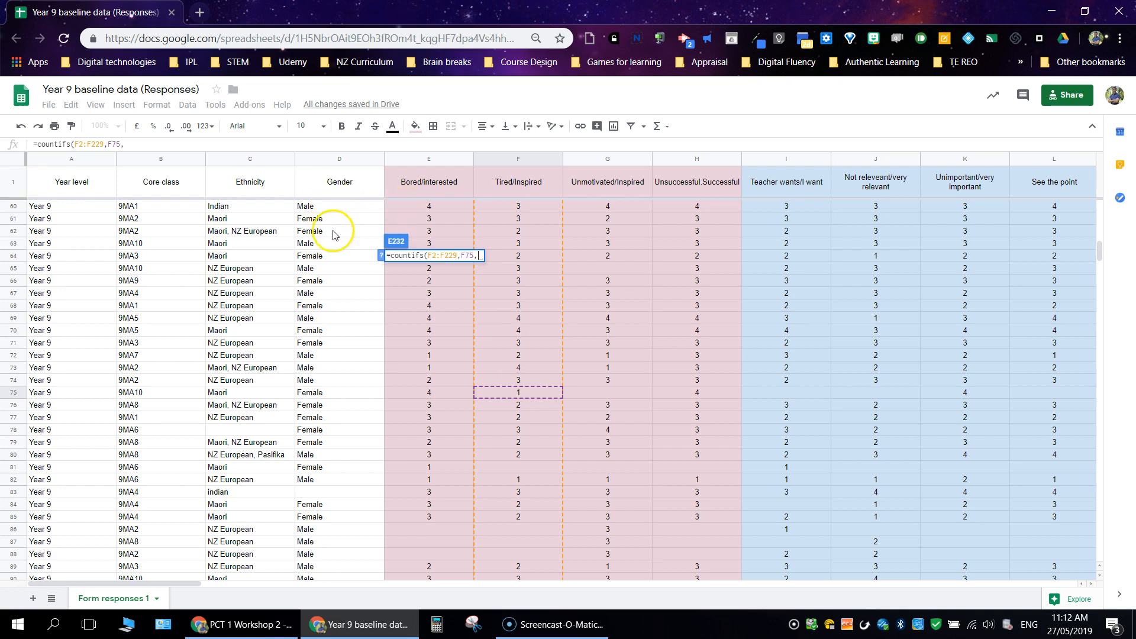
- Add the Gender range D2:D229 with the Female cell D229 as its criterion and complete the COUNTIFS formula
scroll(347, 251, up, 12)
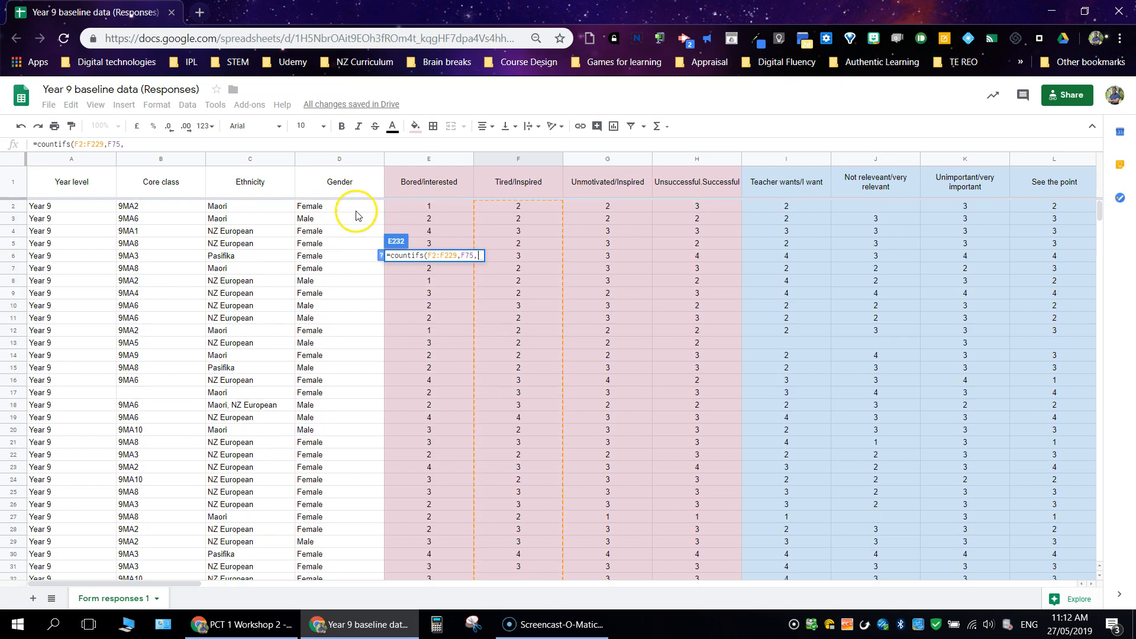
drag(351, 210, 346, 320)
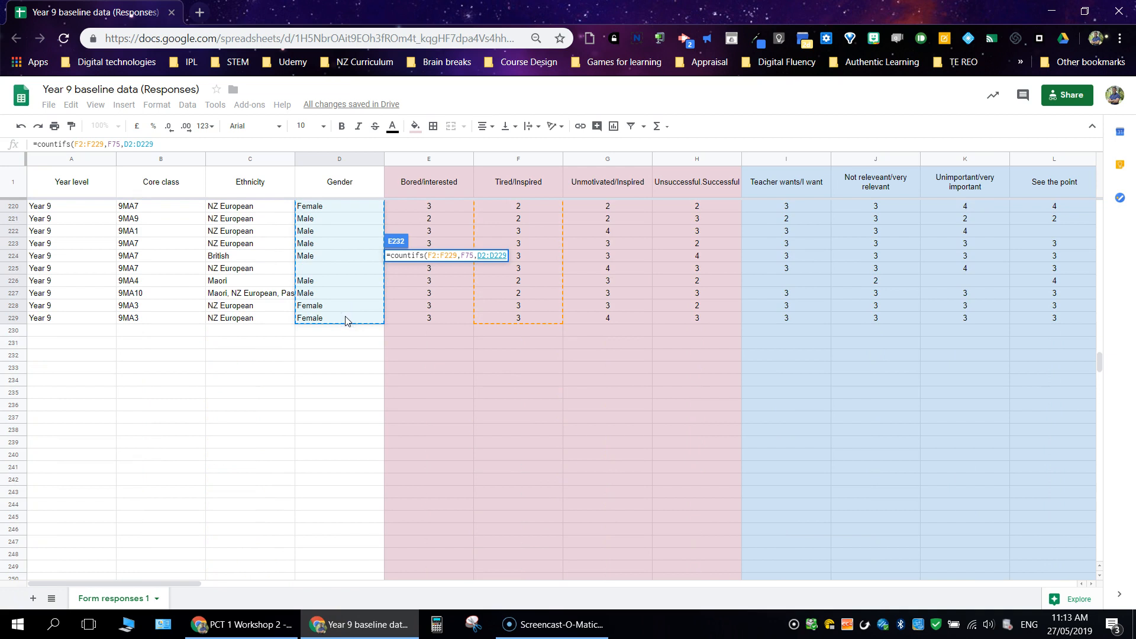
text(,)
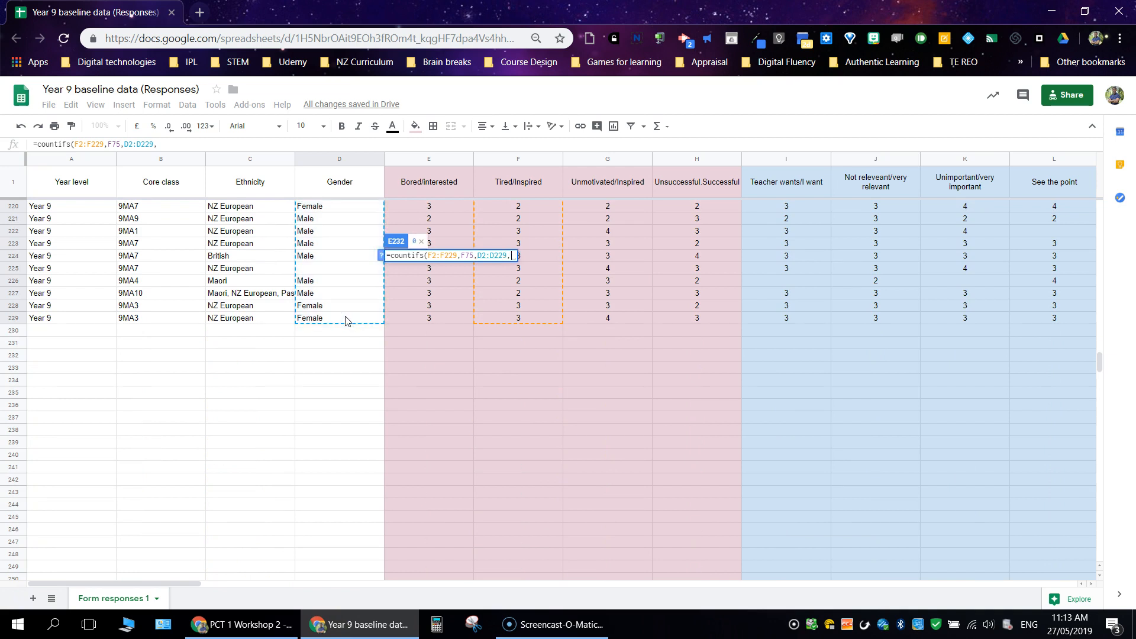
scroll(329, 246, up, 6)
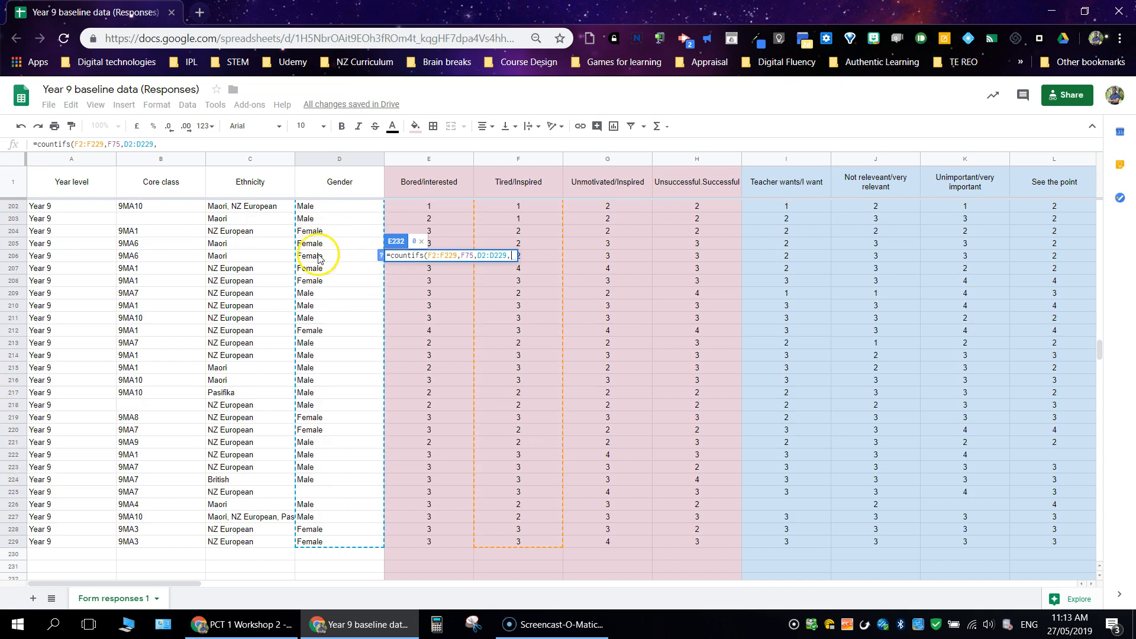
click(336, 544)
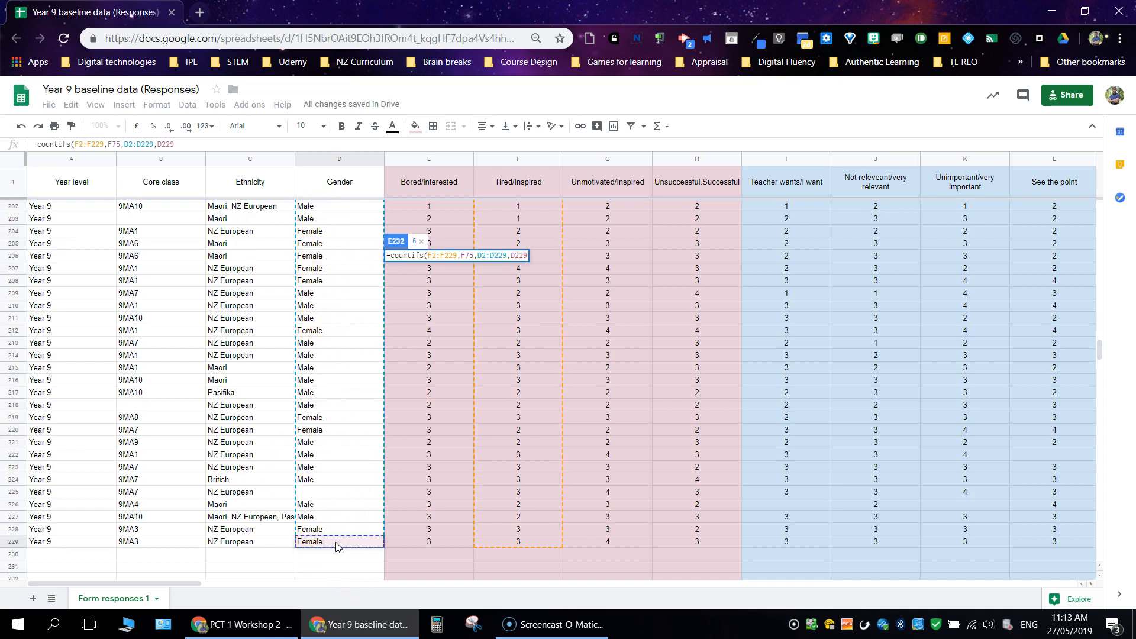
text())
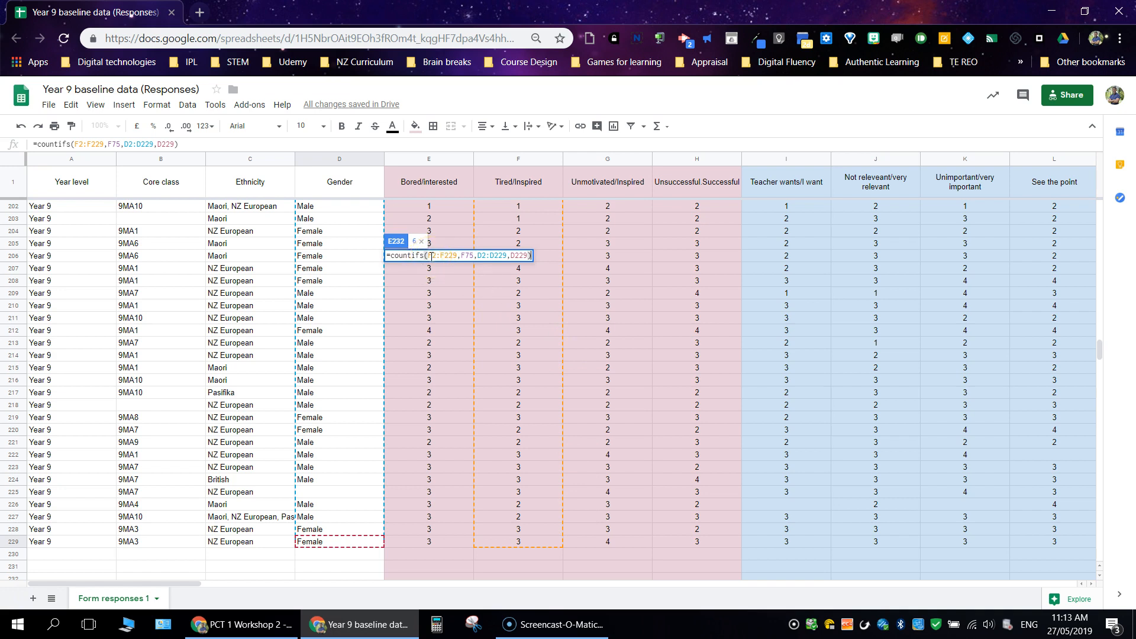
click(436, 256)
click(473, 253)
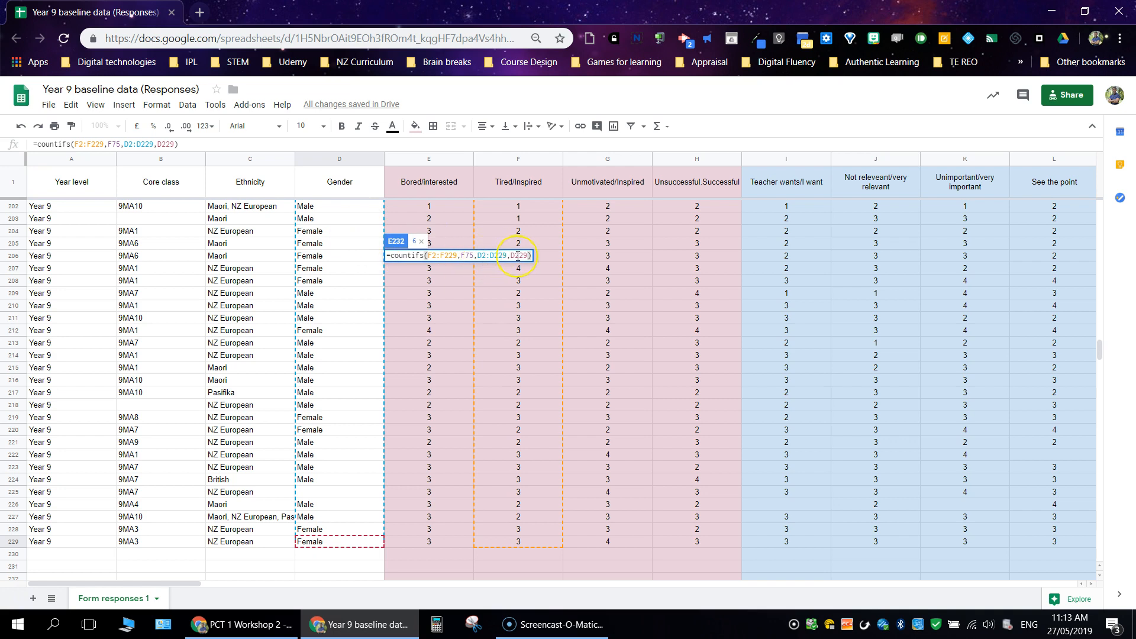
click(467, 254)
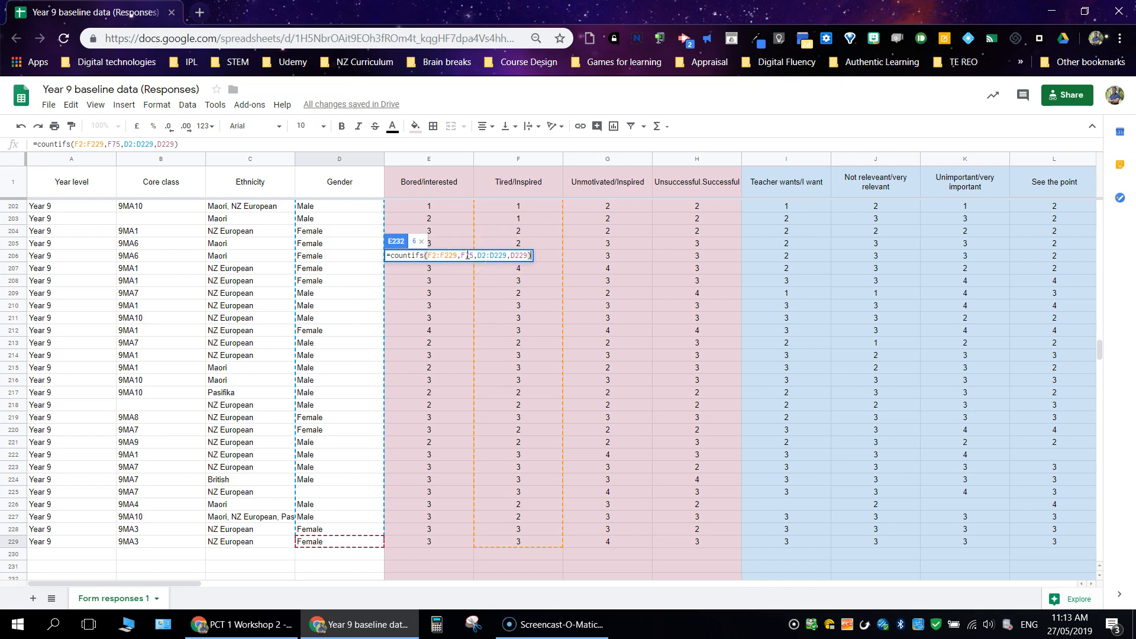
key(Return)
click(426, 553)
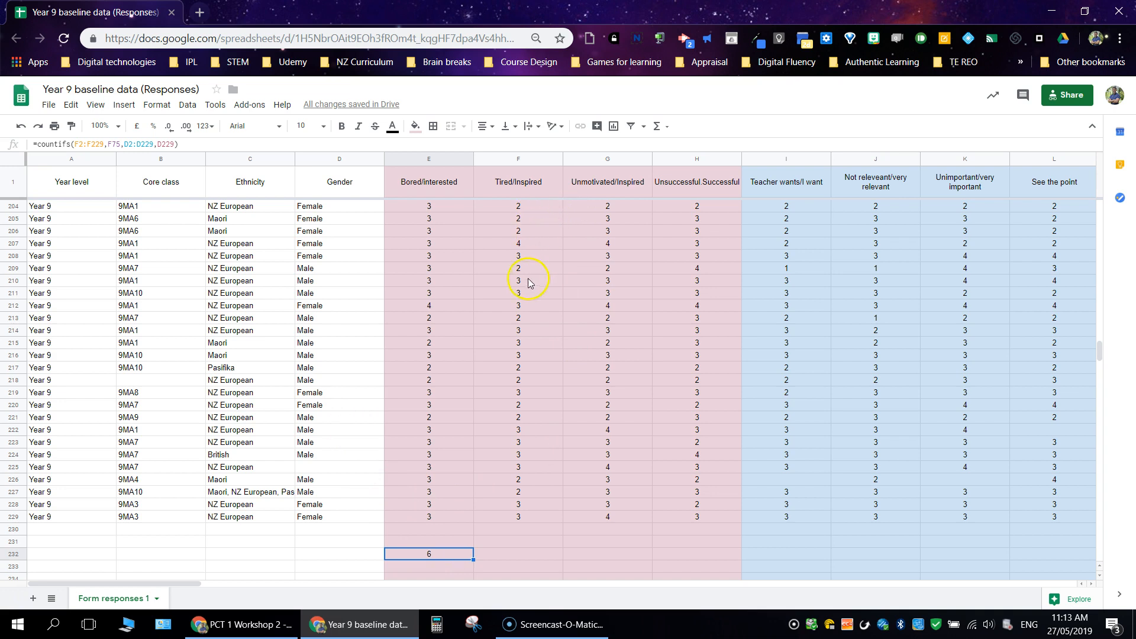
- Label D231 "Tired/inspired" with the score 1 in E231, and label D232 "Females"
click(358, 540)
text(Tired)
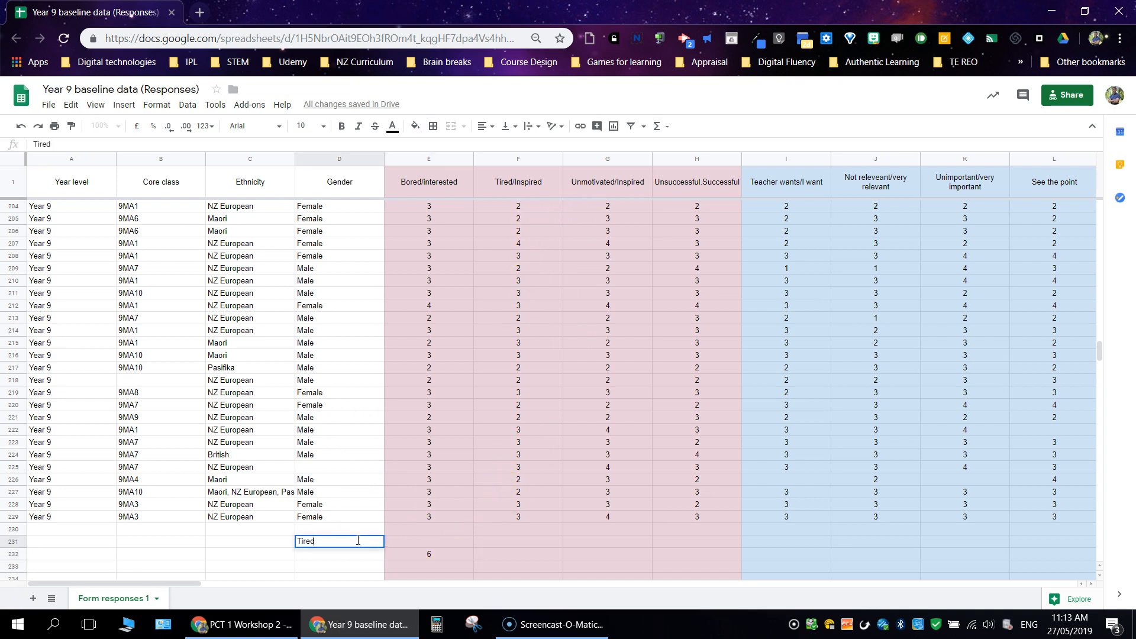
text(/inspir)
key(Tab)
text(1)
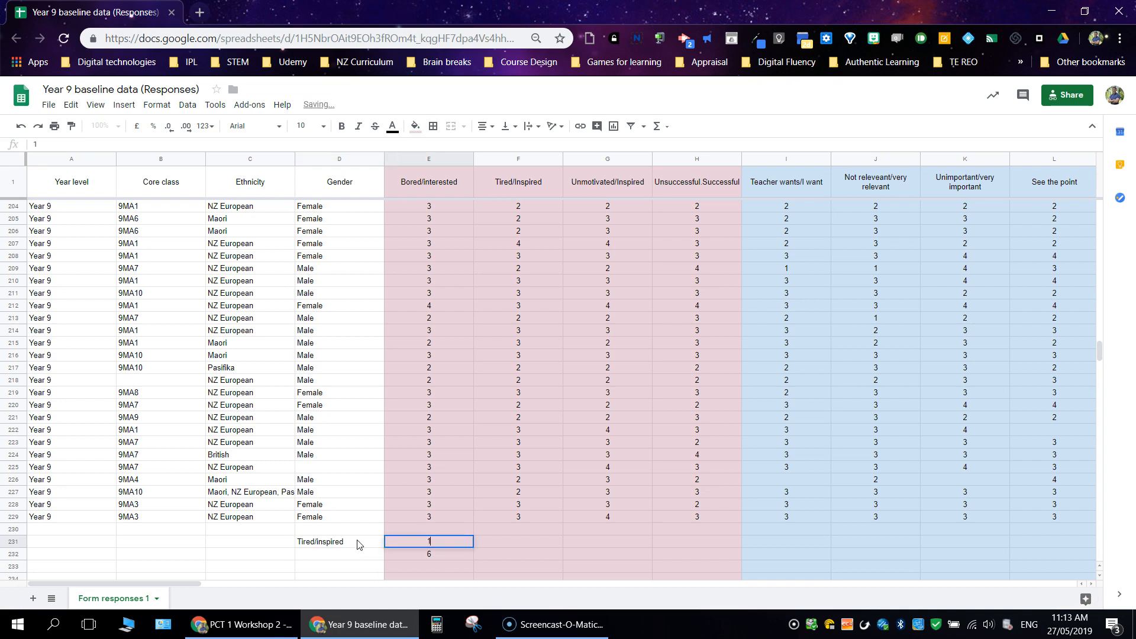
key(Return)
text(Females)
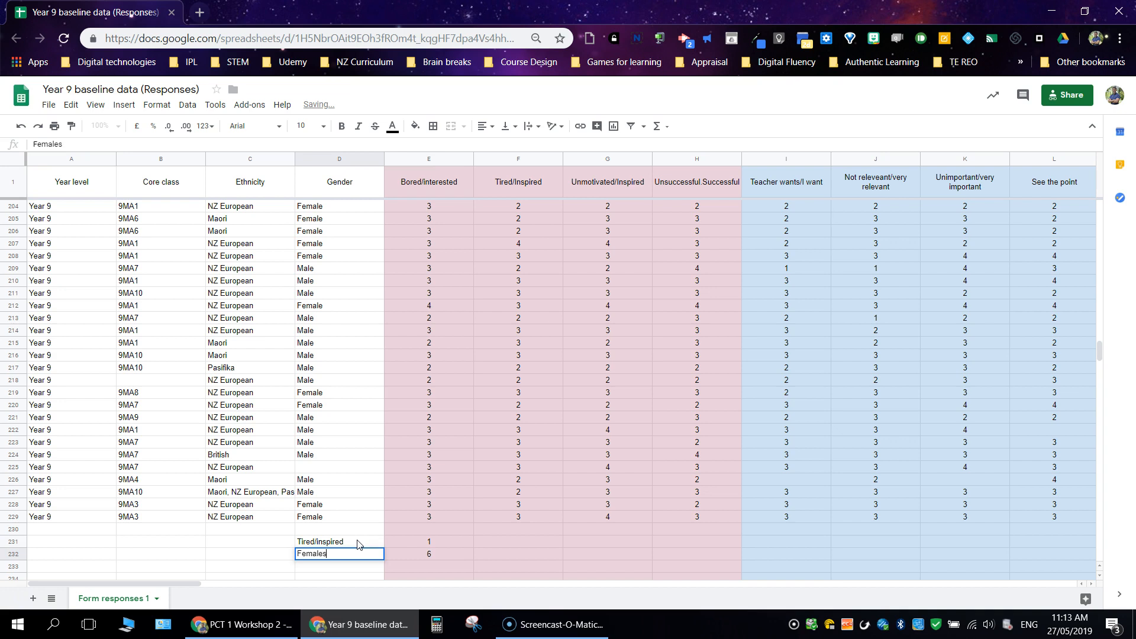
- Enter the remaining score headings 2, 3 and 4 in F231 to H231
key(Tab)
key(Tab)
key(Up)
text(2)
key(Tab)
text(3)
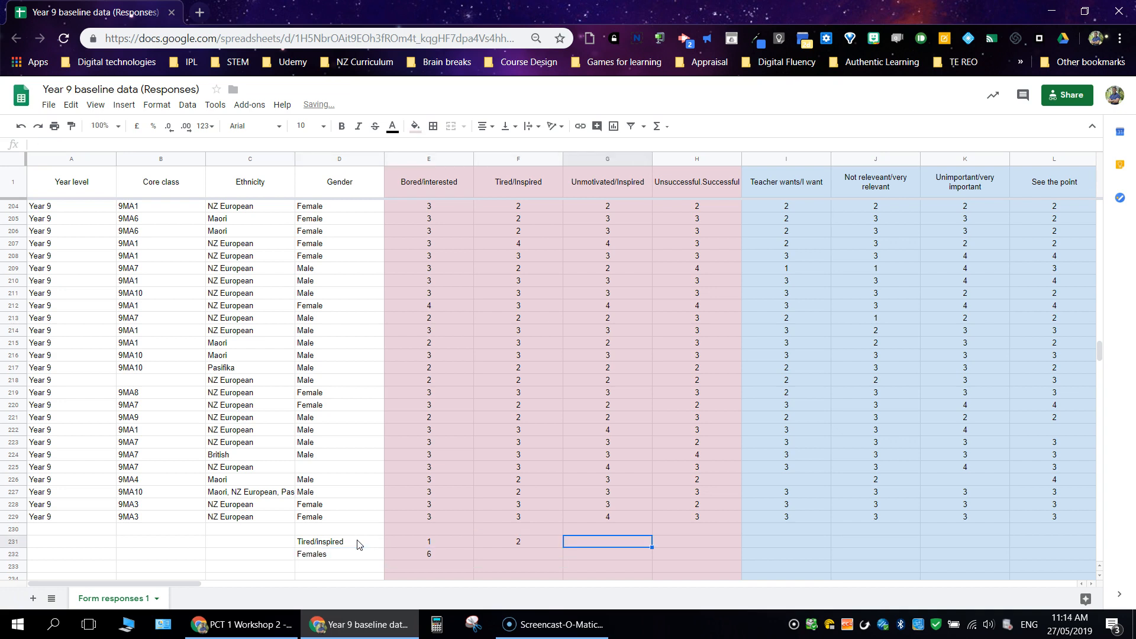
key(Tab)
text(4)
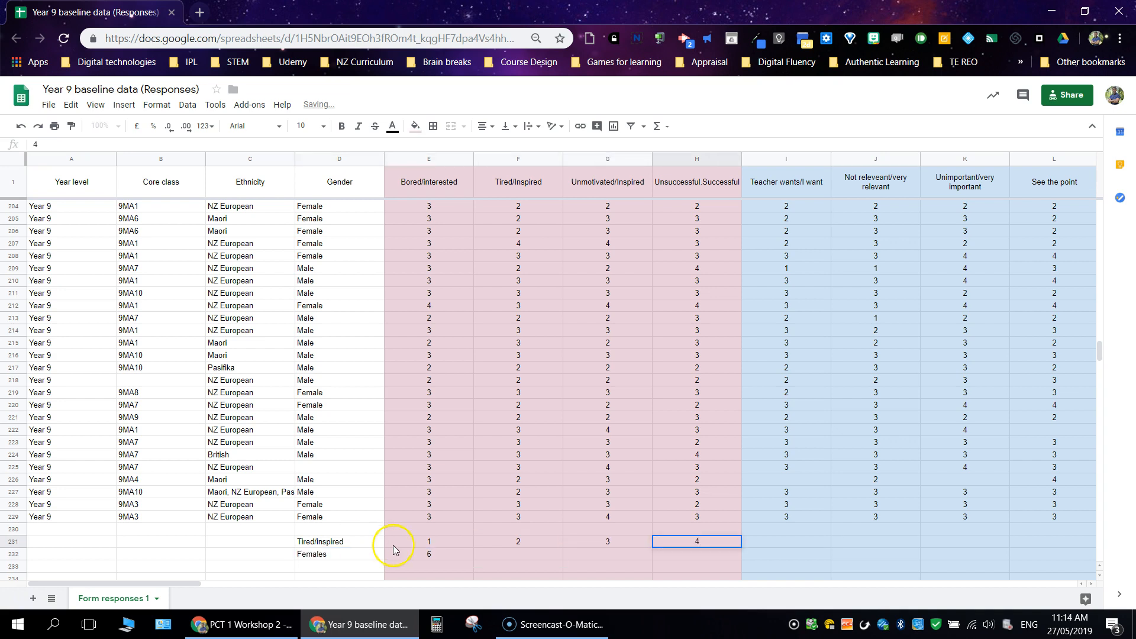
scroll(388, 544, down, 2)
click(453, 481)
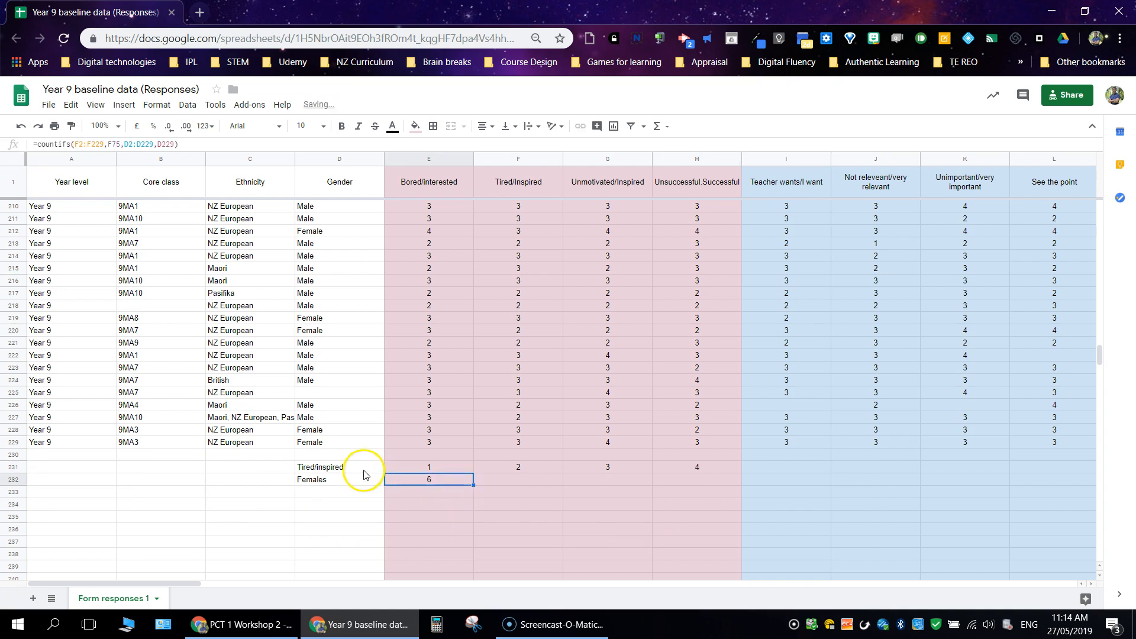
- Try to copy the Females formula from E232 across F232:H232 and check the references copied into F232
click(527, 481)
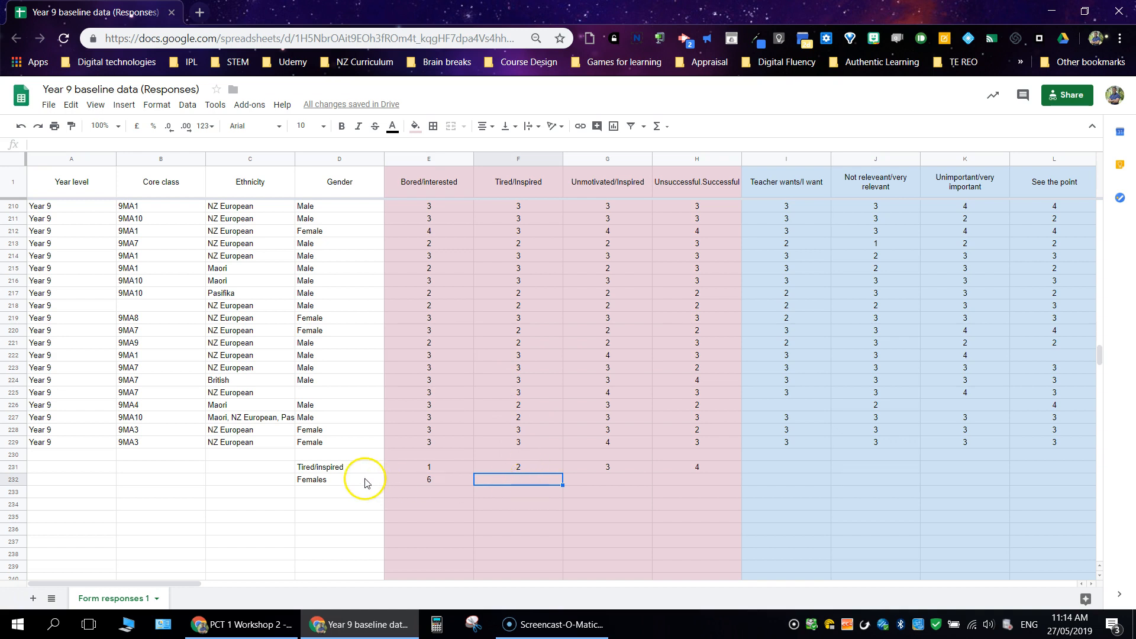
click(448, 478)
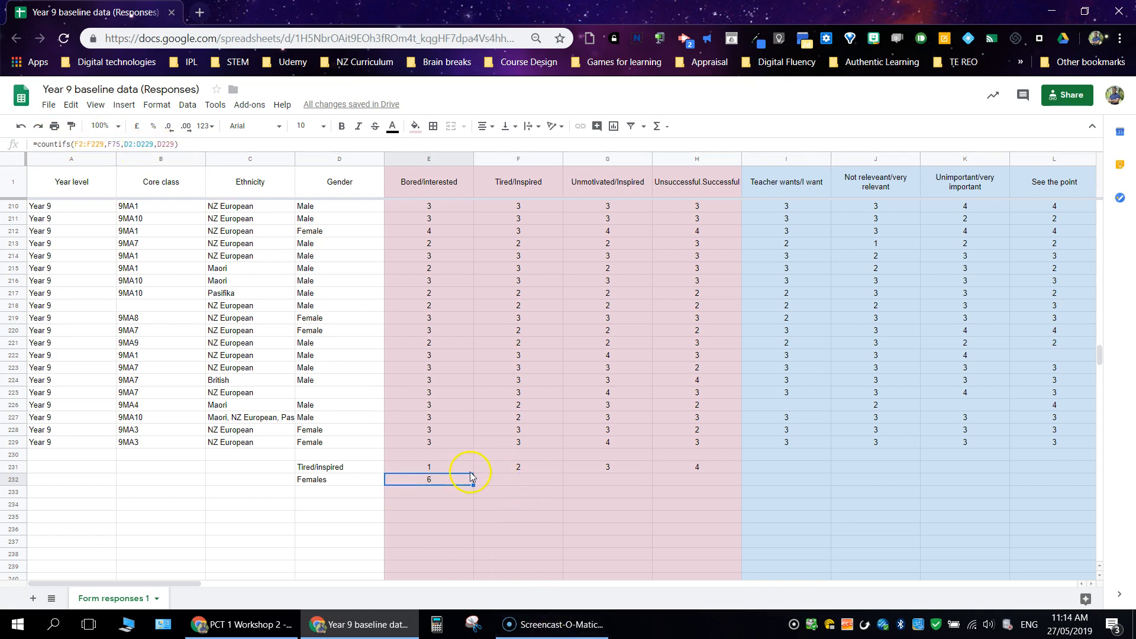
drag(474, 486, 664, 483)
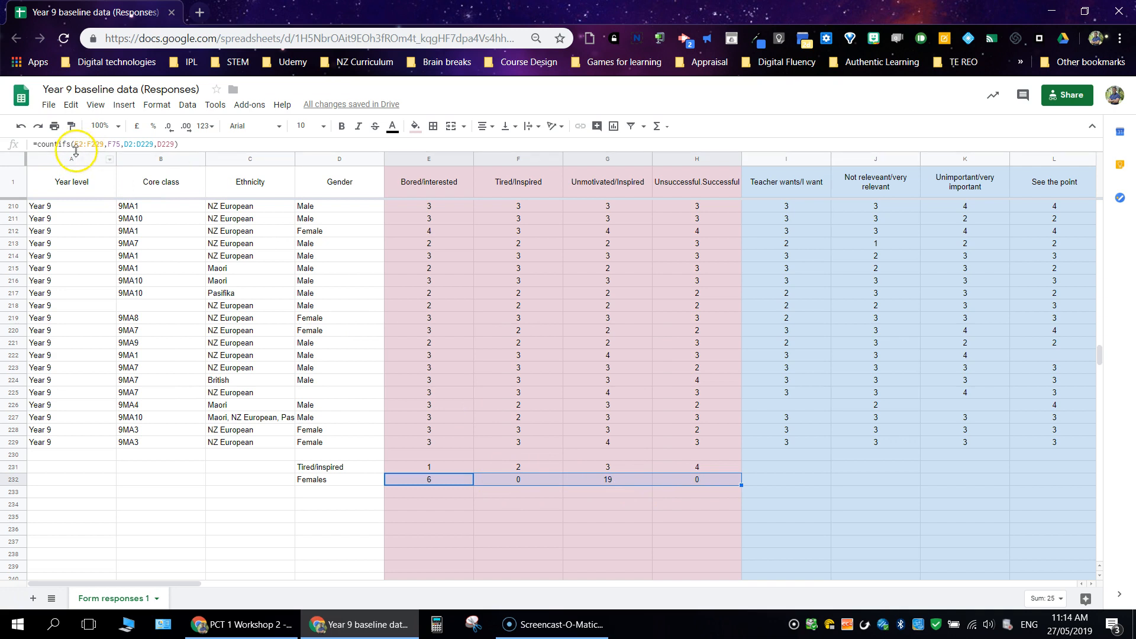
click(514, 481)
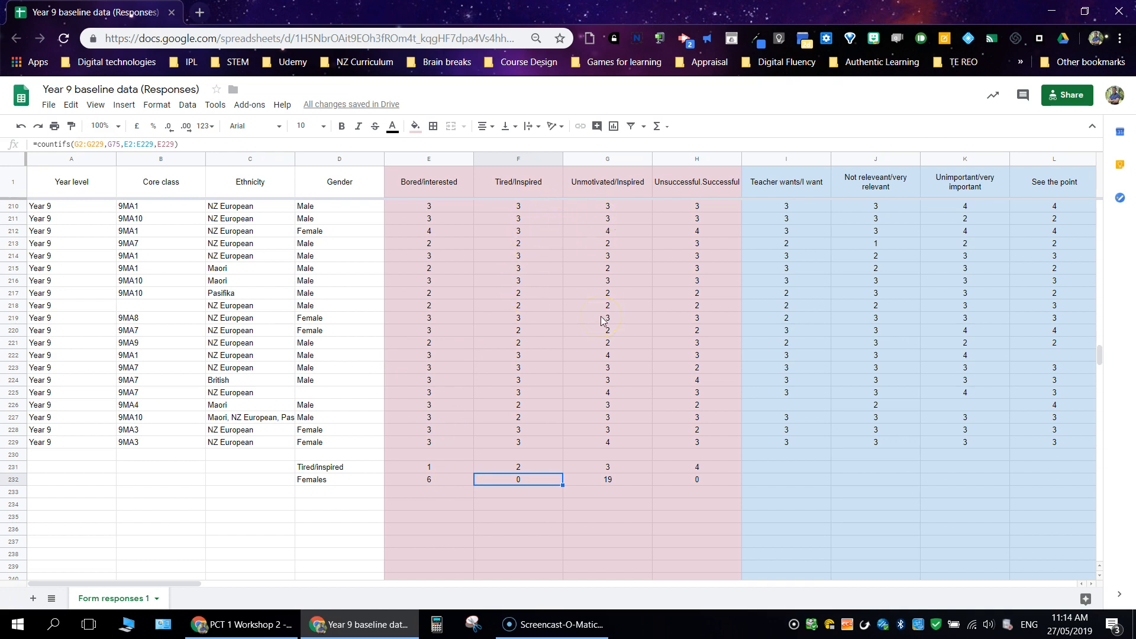
- Clear the copied formulas from F232:H232
click(507, 512)
drag(507, 480, 555, 479)
key(Delete)
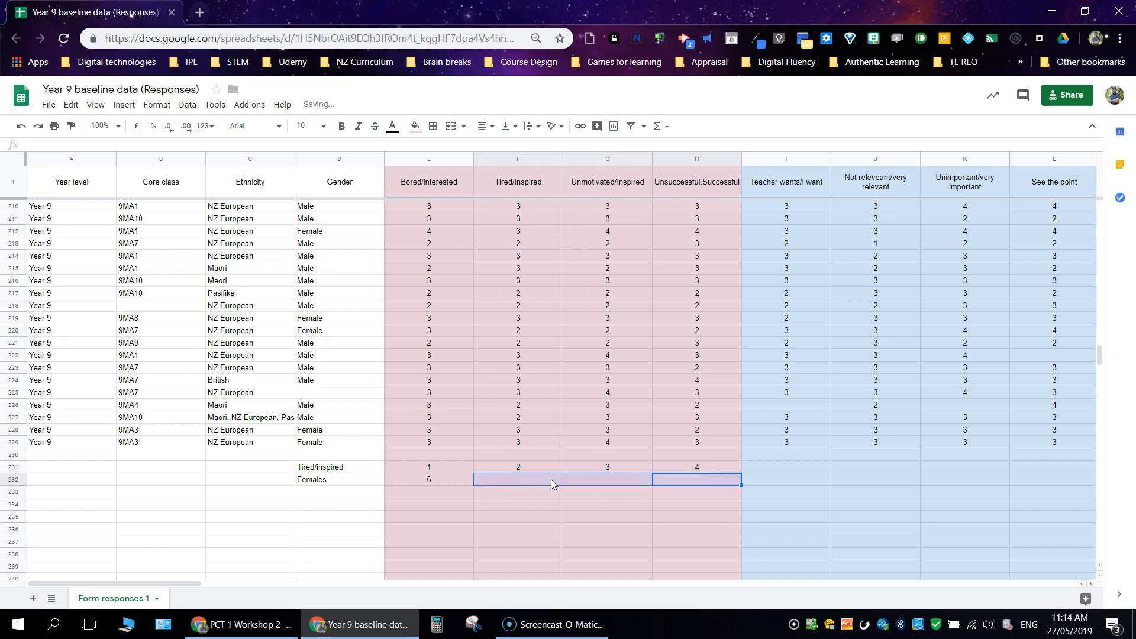
- Make the Tired/Inspired range in the E232 formula absolute as $F$2:$F$229
click(456, 477)
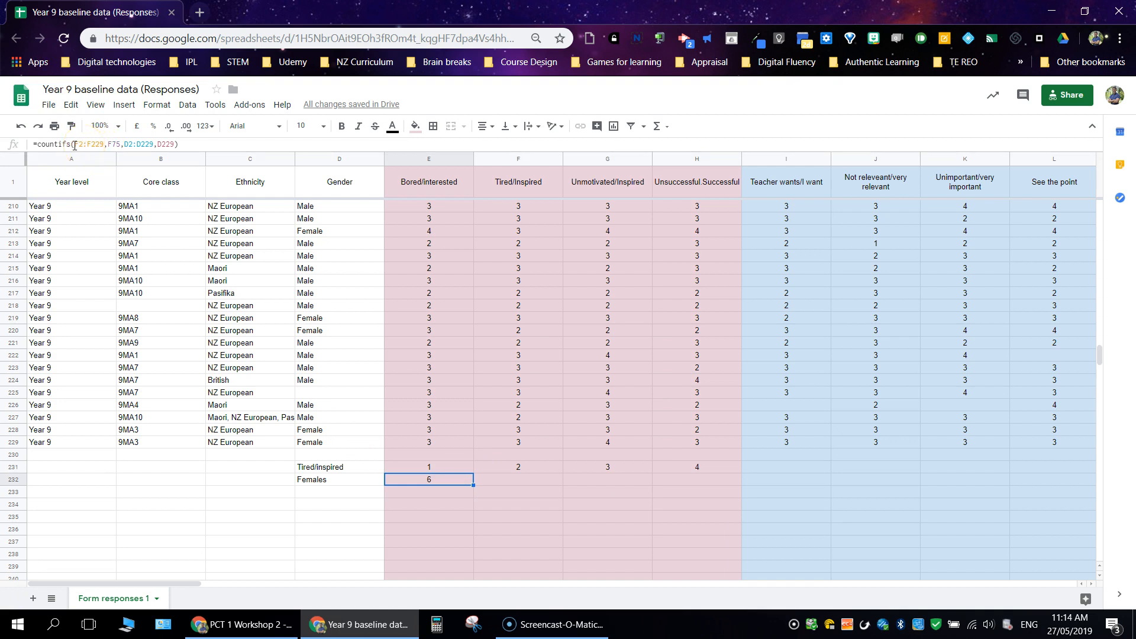
click(74, 145)
text($)
key(Right)
text($F$)
key(Right)
text($)
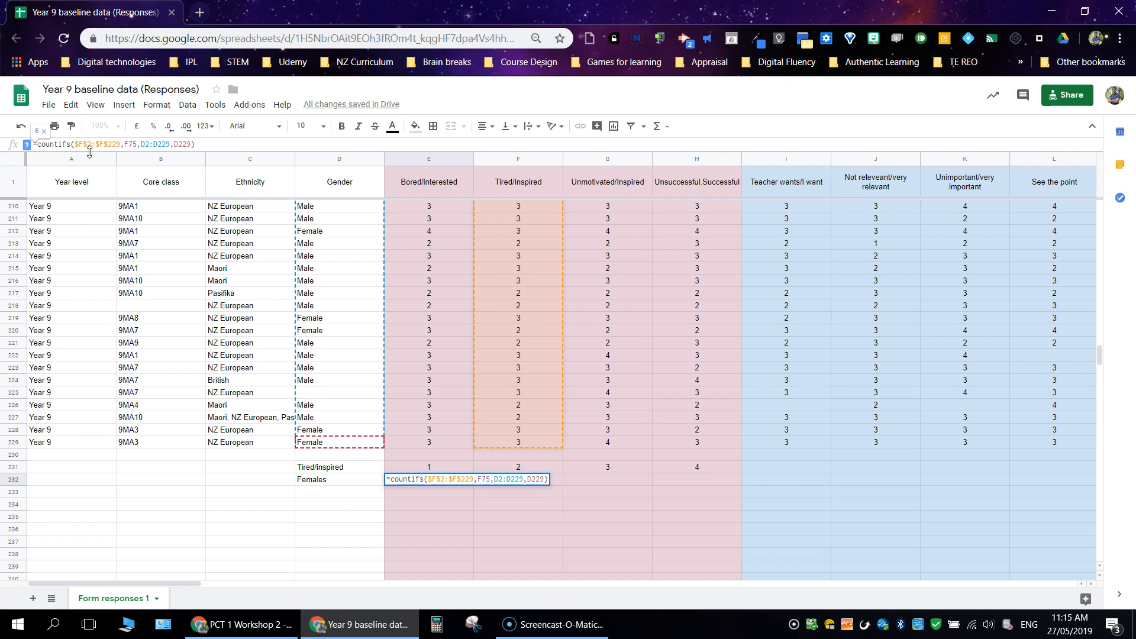
- Make the Gender range in the E232 formula absolute as $D$2:$D$229
click(126, 145)
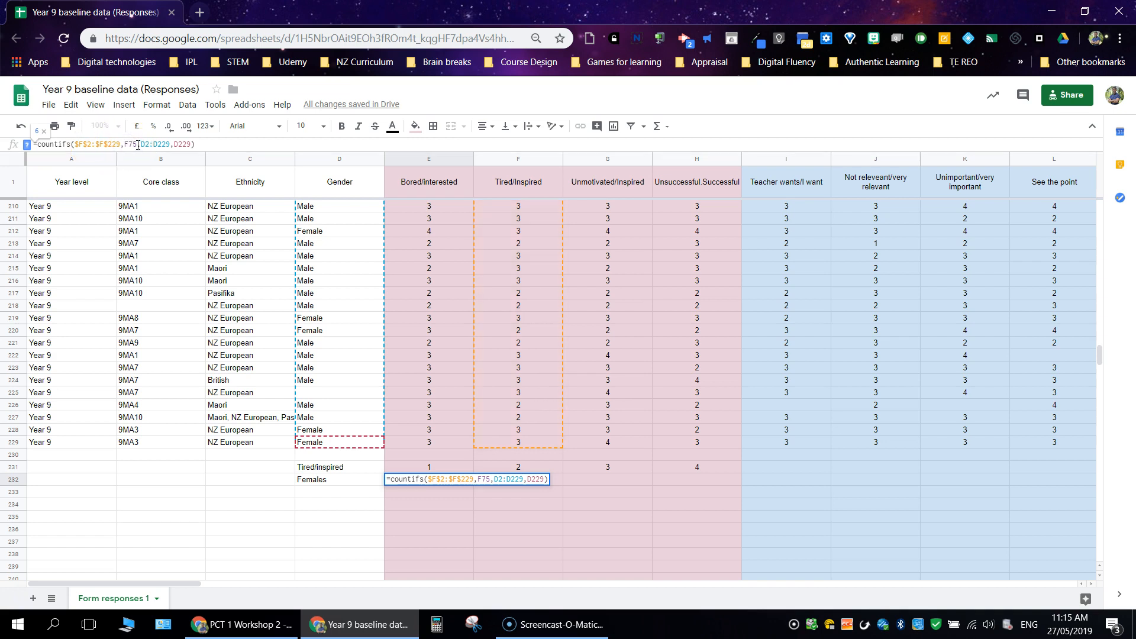
double_click(126, 145)
click(144, 145)
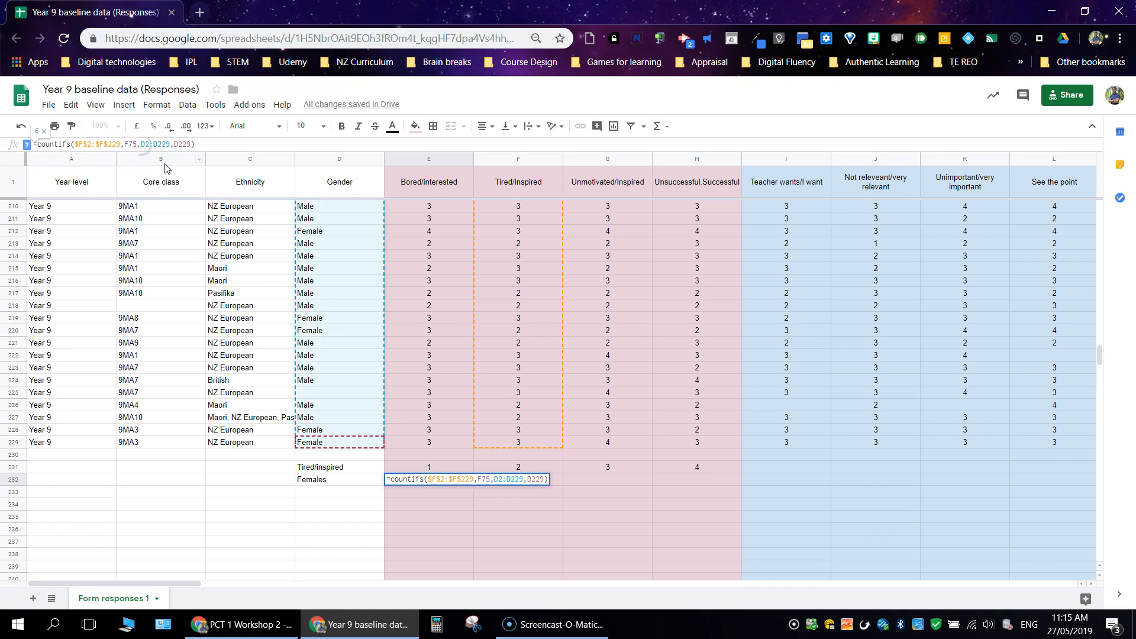
text($F$2:)
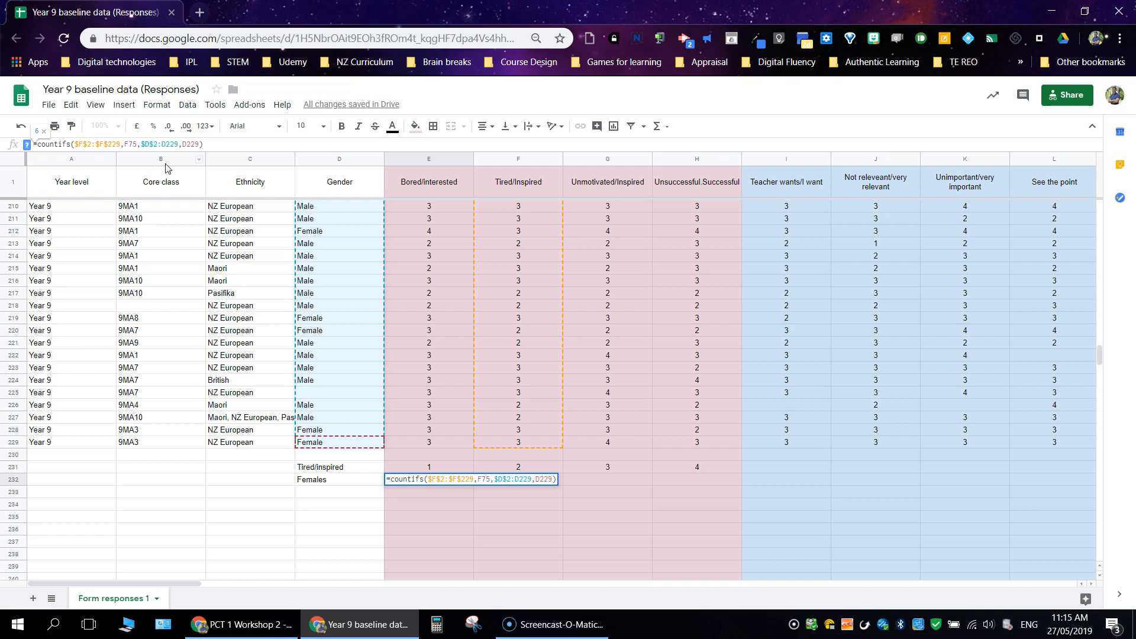
text($)
key(Right)
text($)
key(Right)
key(Right)
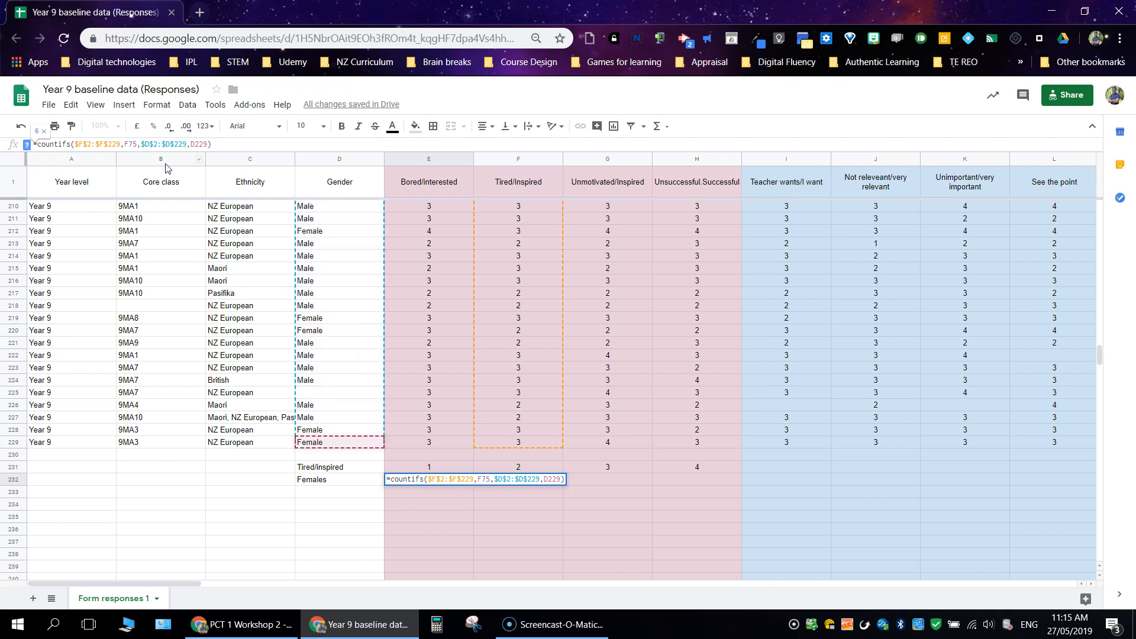
- Lock the Female criterion as $D$229 and copy the E232 formula across F232:H232
text($)
key(Right)
text($)
key(Return)
click(456, 479)
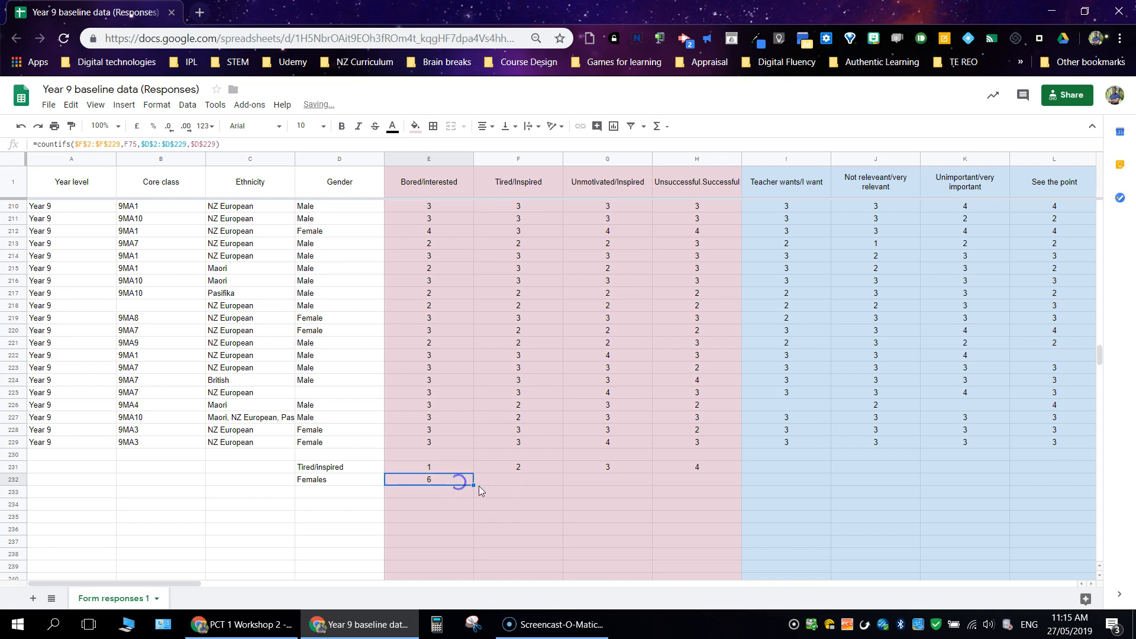
drag(473, 485, 672, 485)
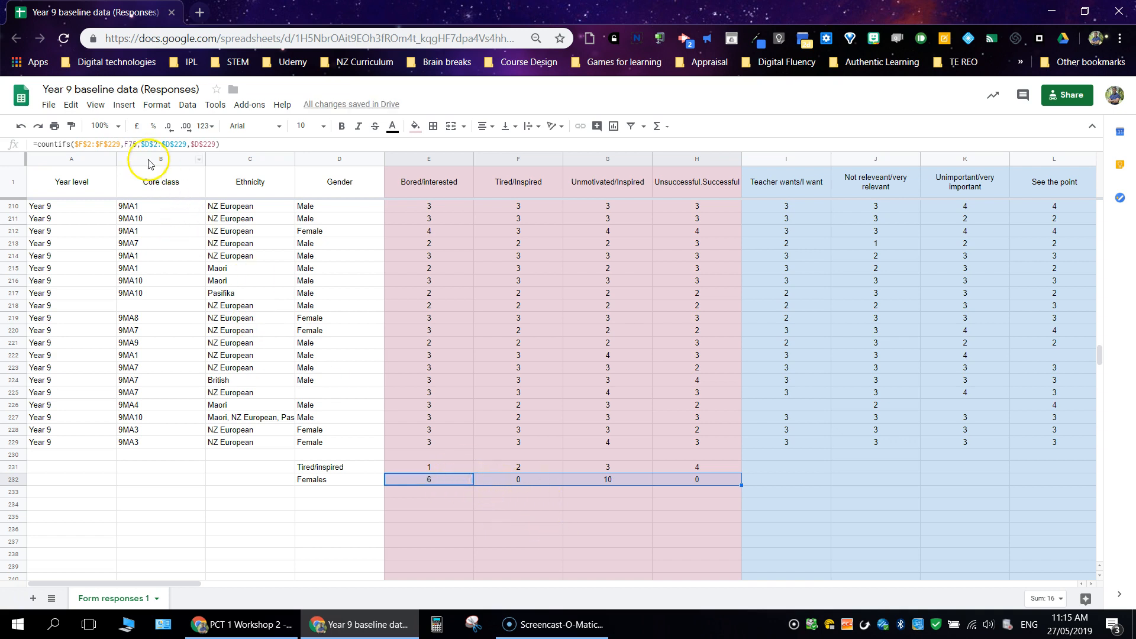
- Examine the first criterion reference in each Females formula from E232 to H232 against the Tired/Inspired responses in column F
click(447, 485)
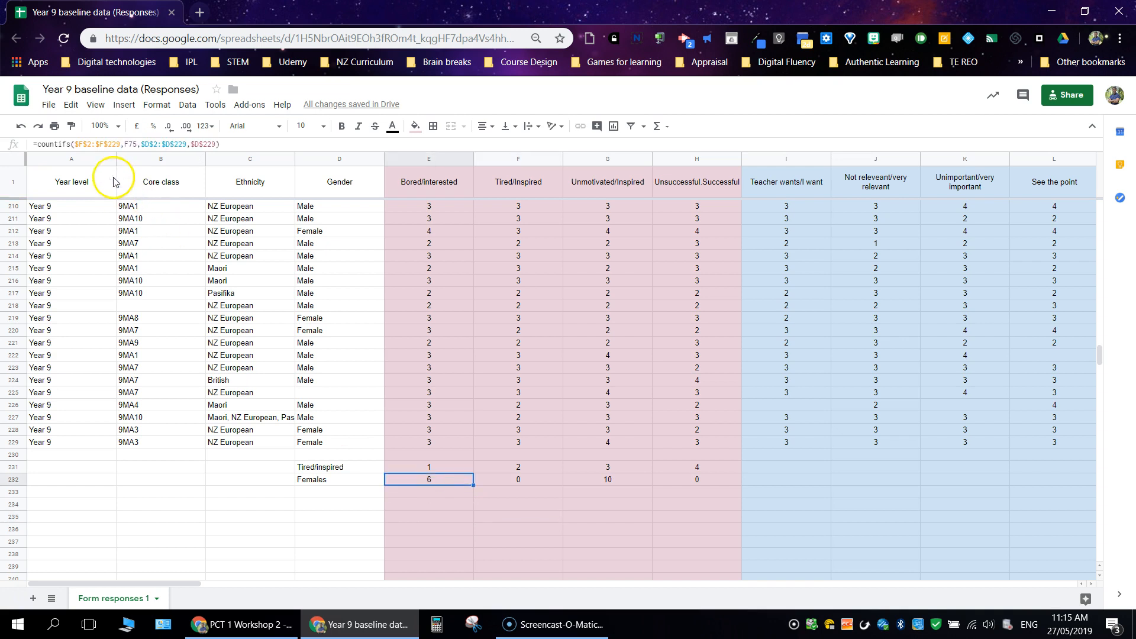
click(494, 482)
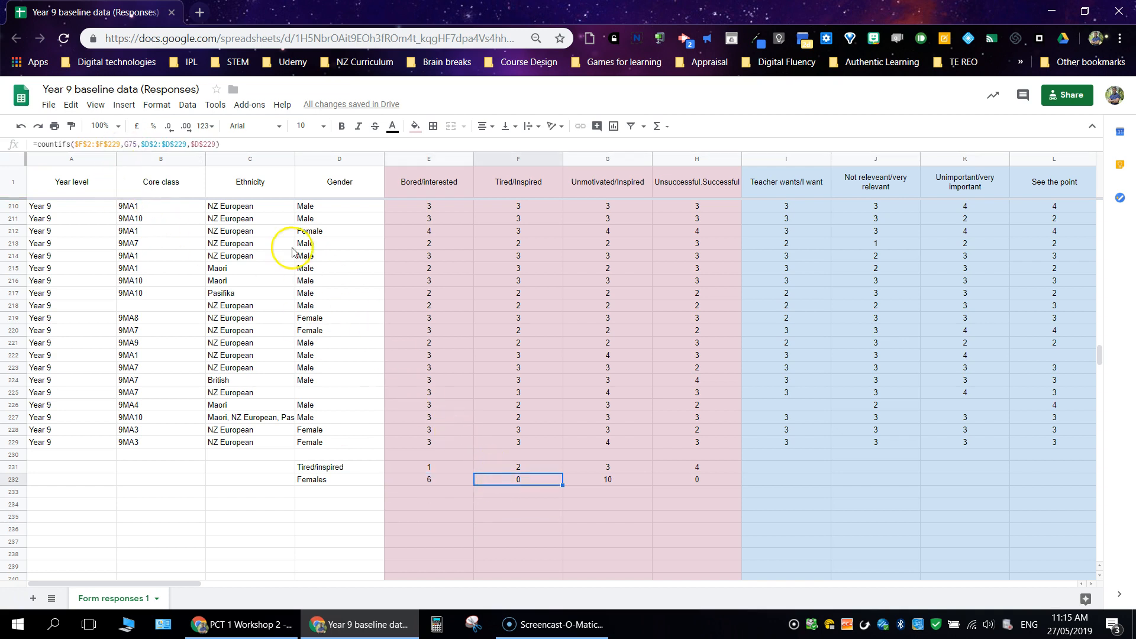
click(588, 485)
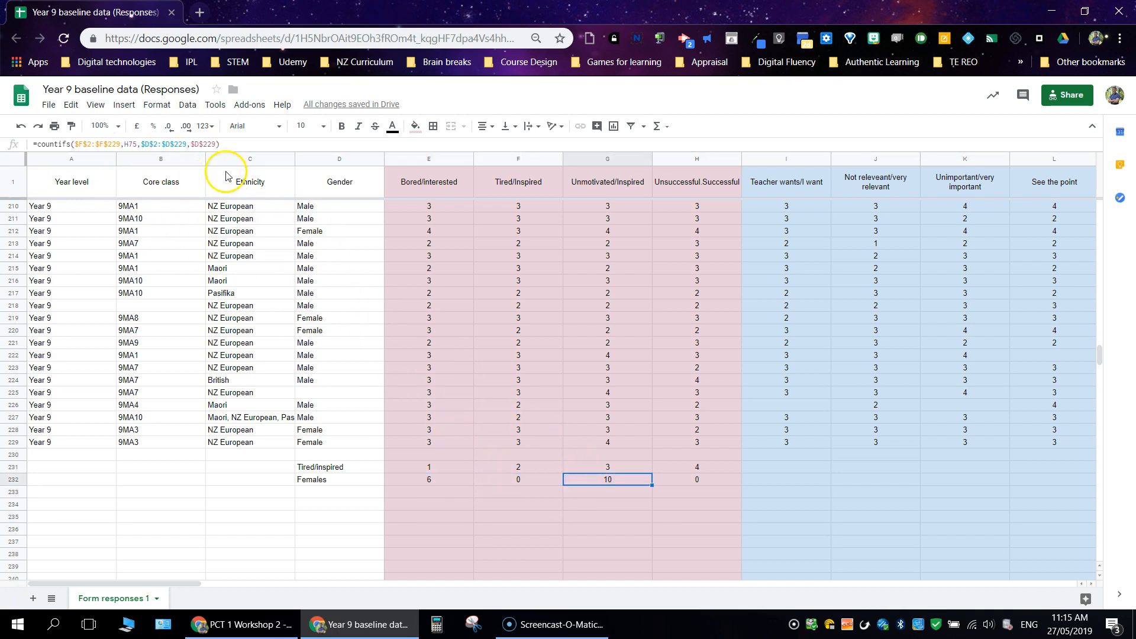
click(681, 480)
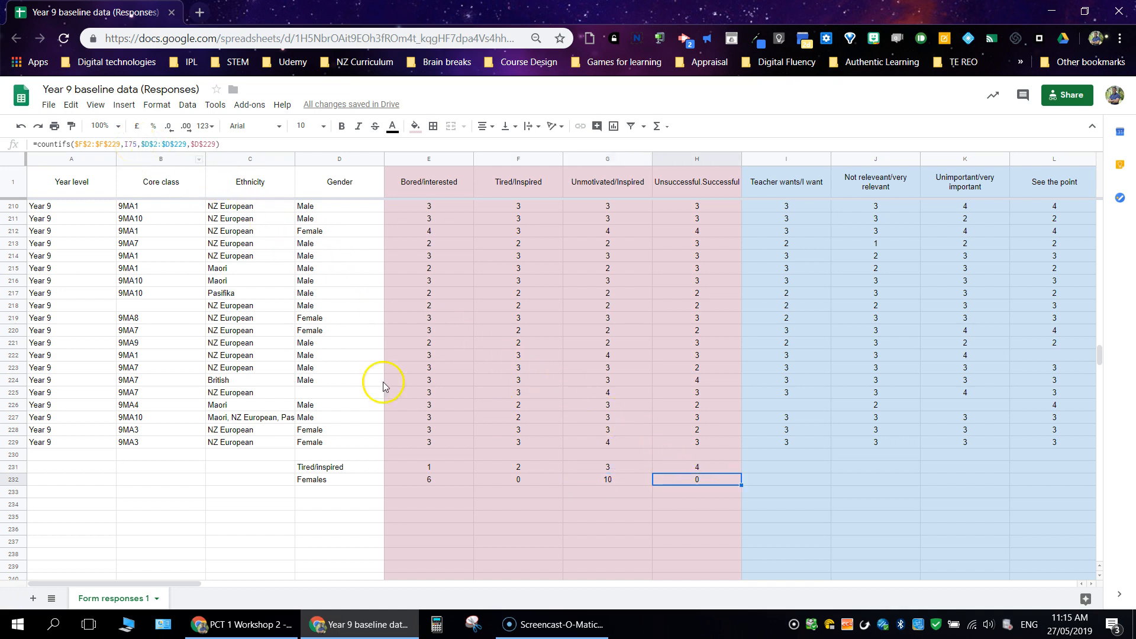
click(551, 493)
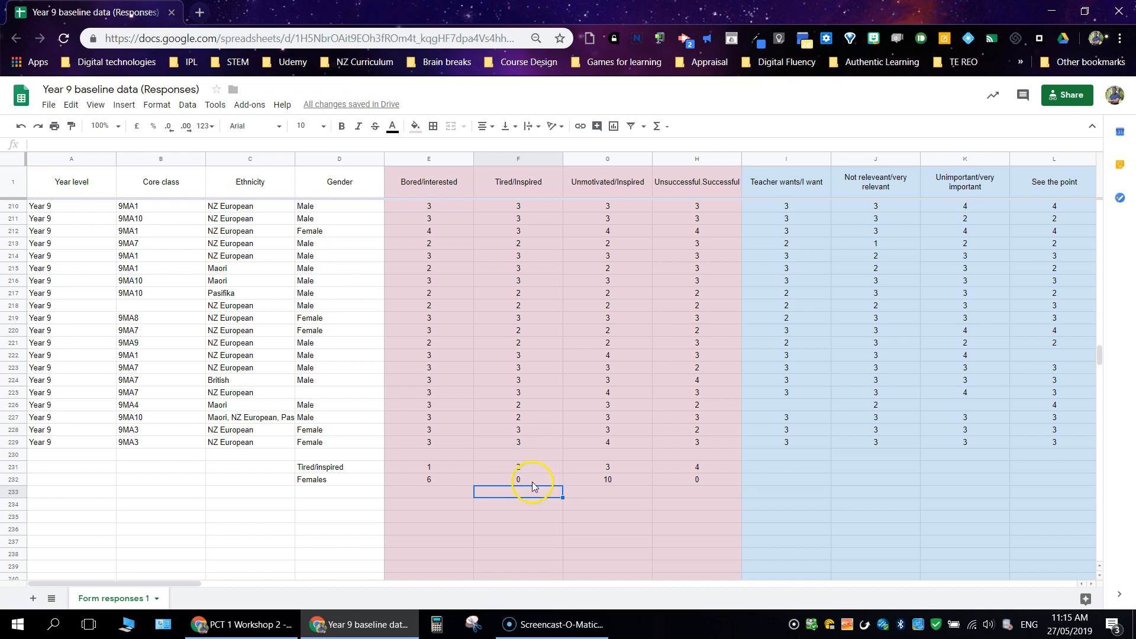
click(533, 484)
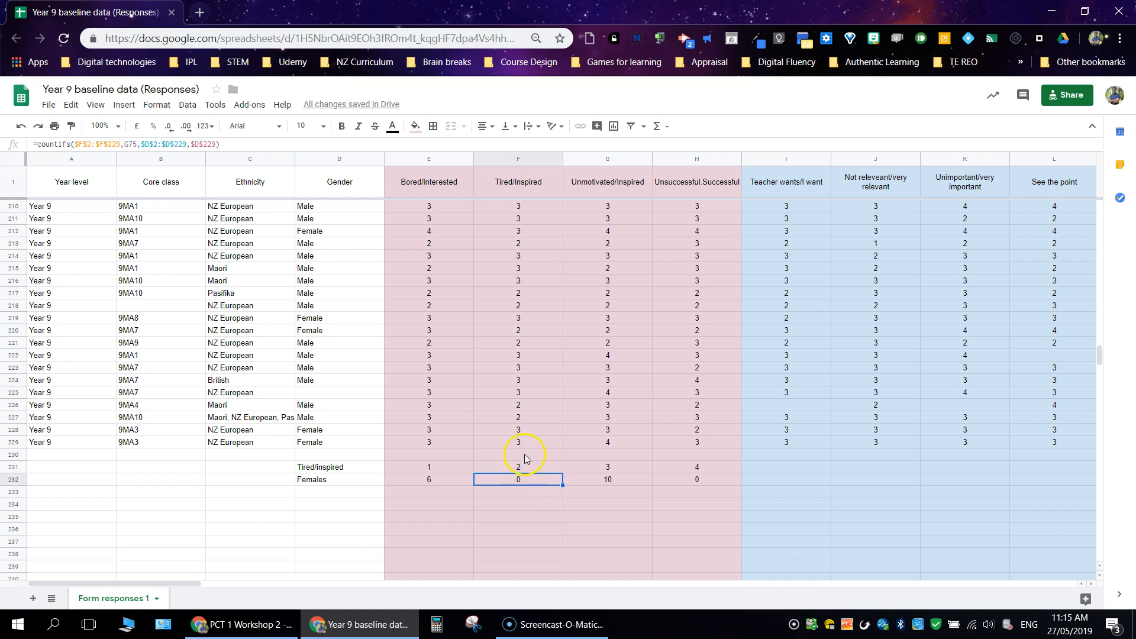
drag(536, 242, 535, 343)
click(580, 482)
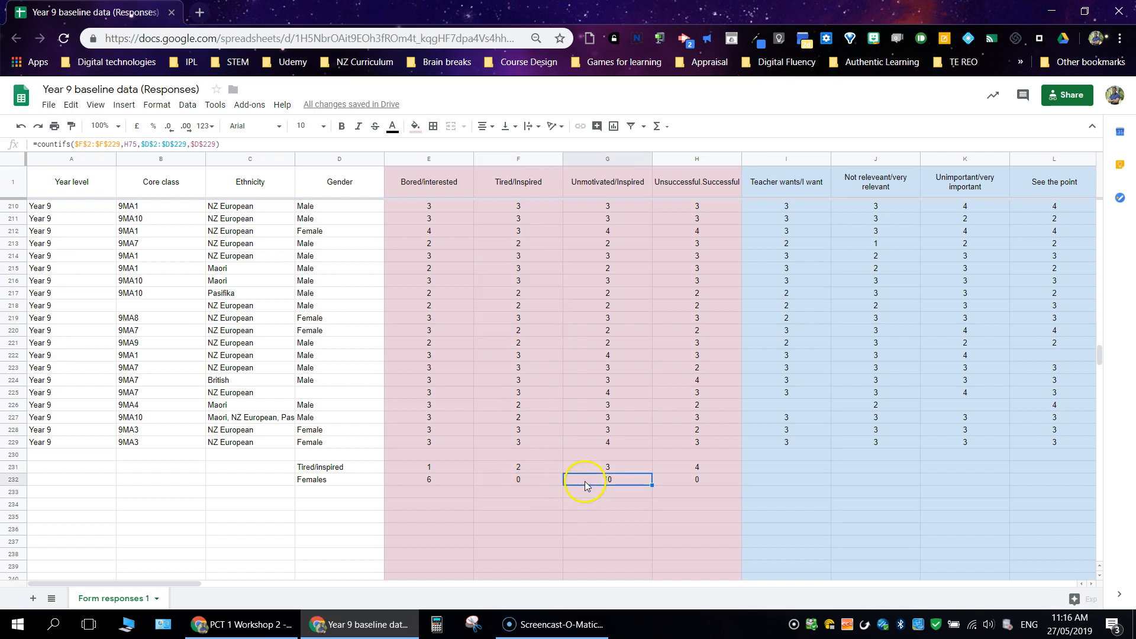
drag(548, 432, 542, 269)
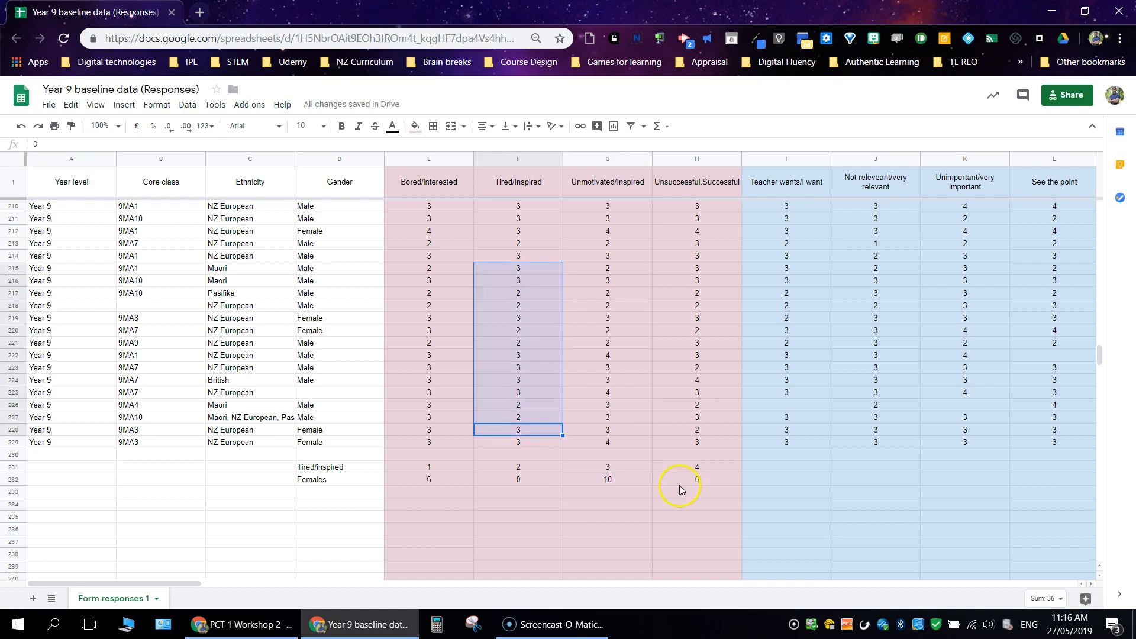
click(682, 479)
drag(528, 444, 536, 270)
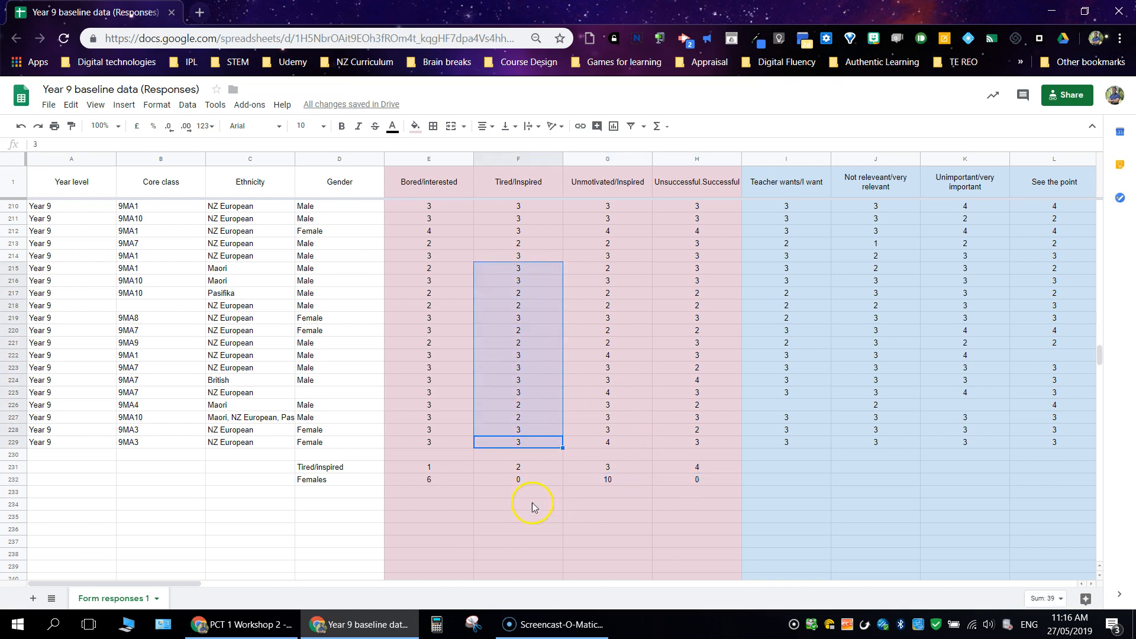
- Replace the first criterion in the F232 formula with cell F220, a Tired/Inspired response of 2
click(524, 480)
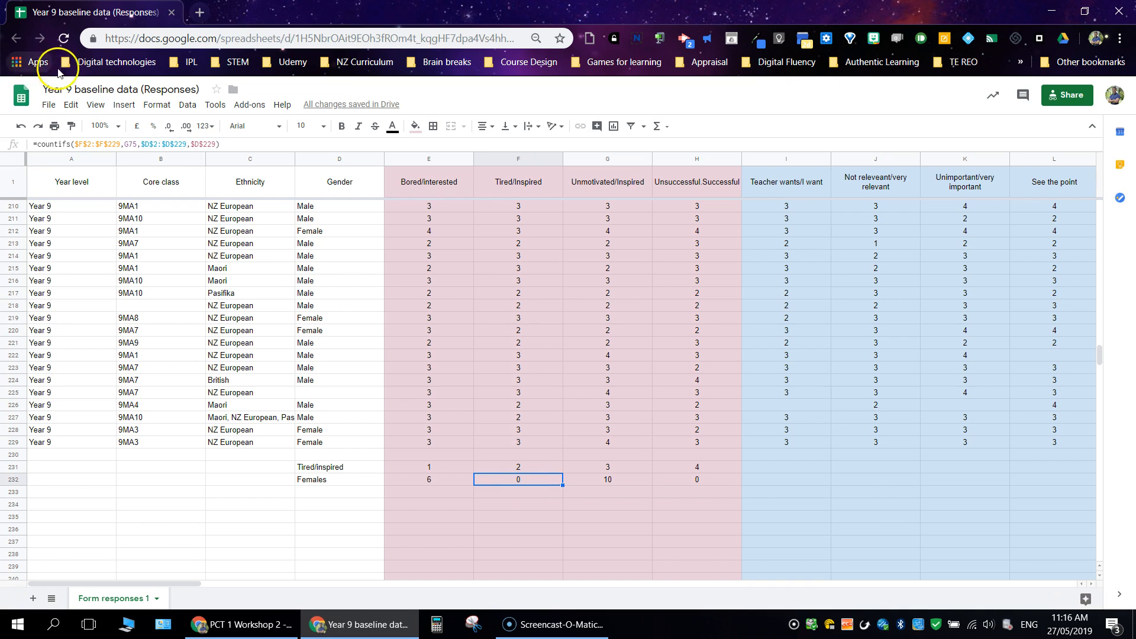
click(136, 145)
drag(135, 145, 123, 145)
key(BackSpace)
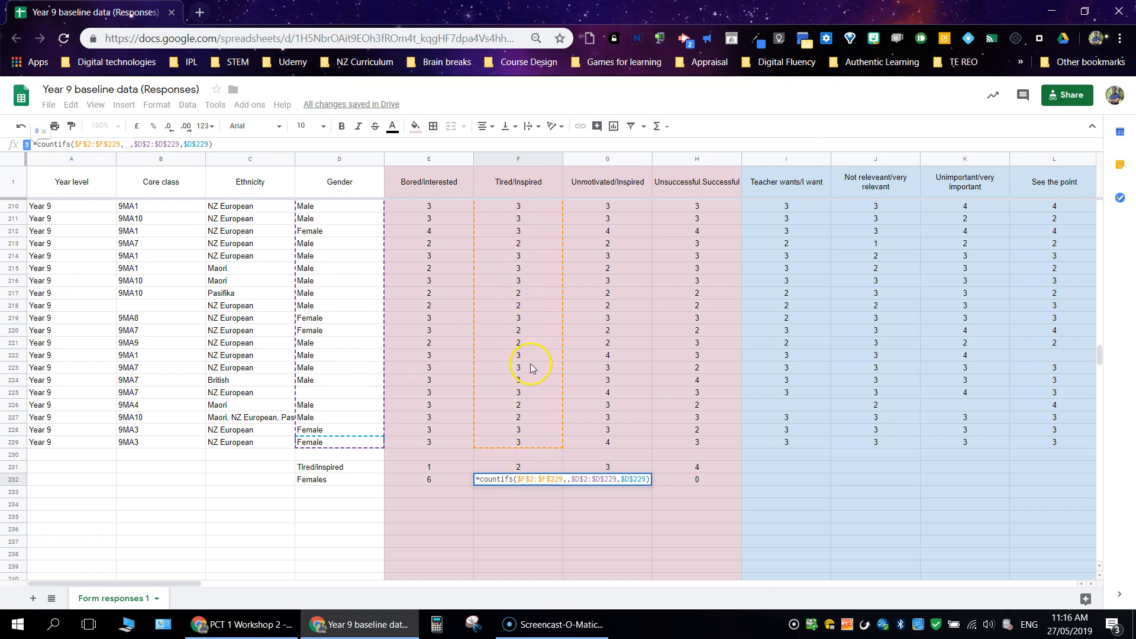
click(525, 331)
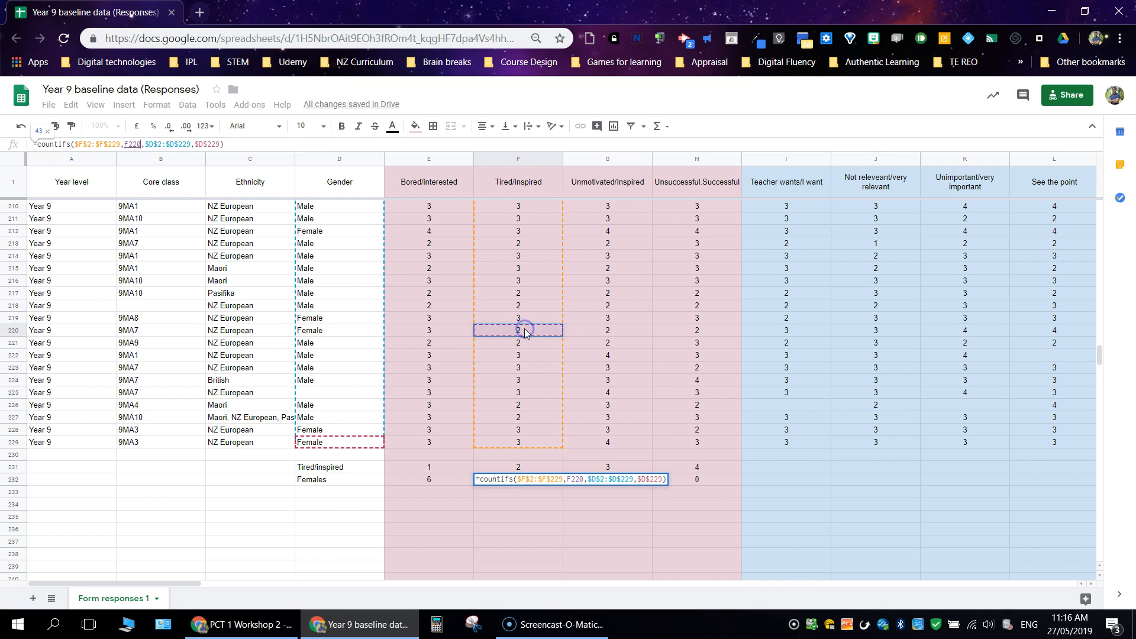
key(Return)
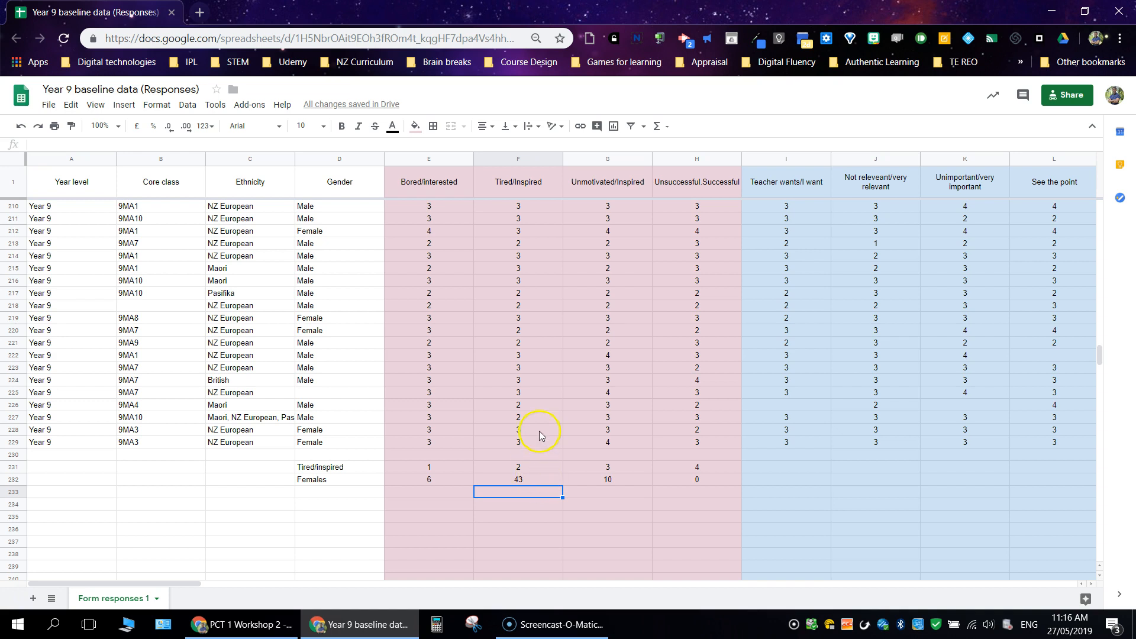
- Replace the first criterion in the G232 formula with cell F222, a Tired/Inspired response of 3
click(601, 481)
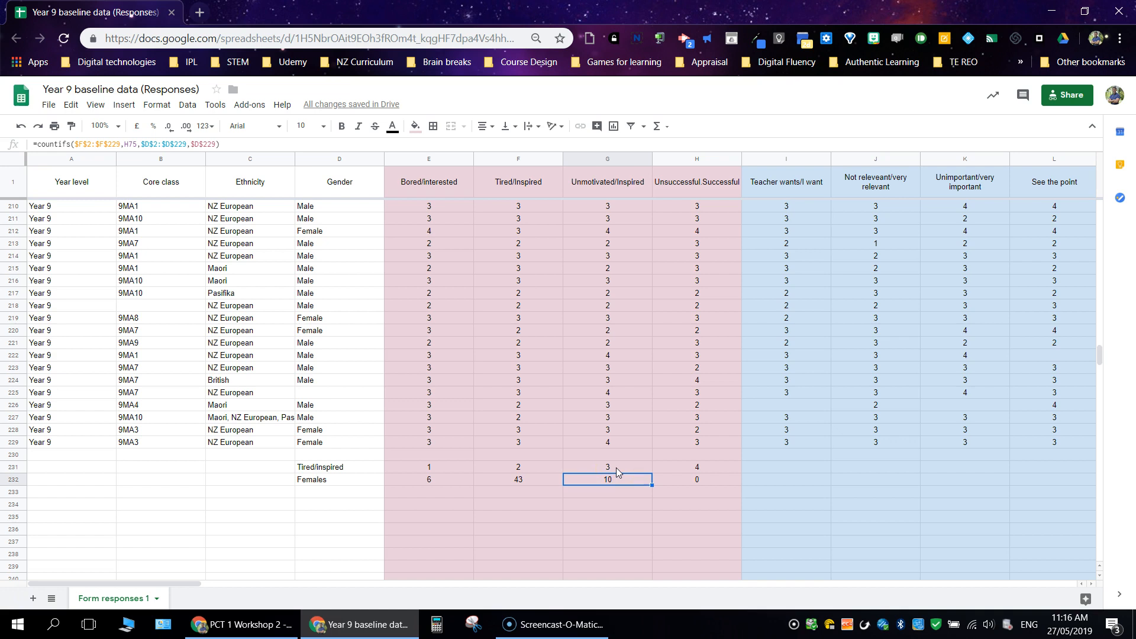
double_click(130, 144)
key(BackSpace)
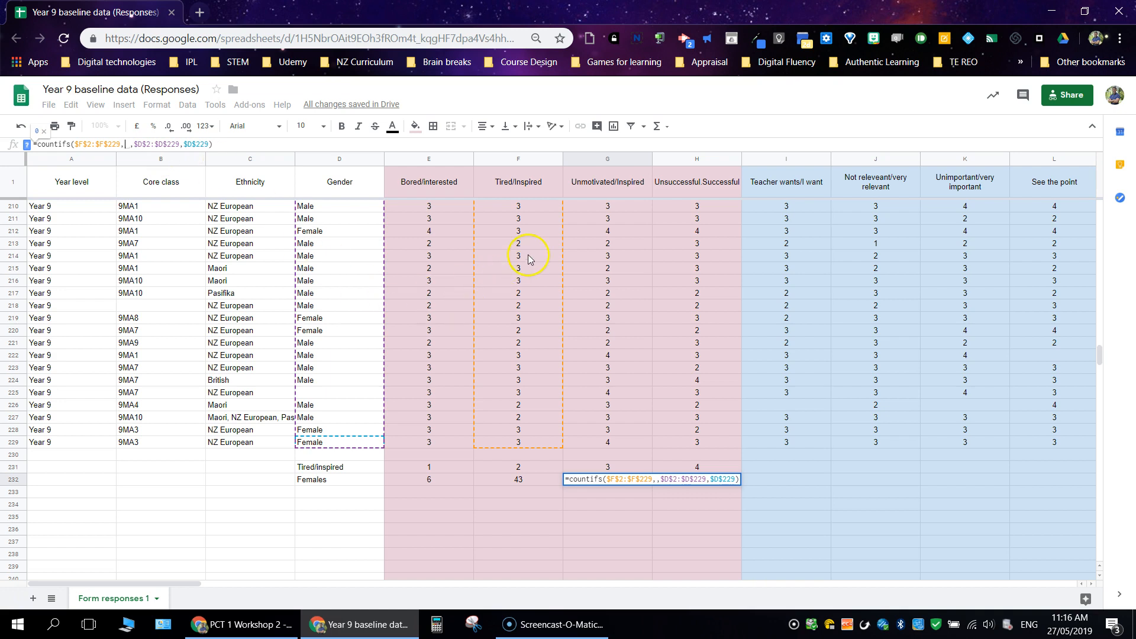
click(520, 354)
key(Return)
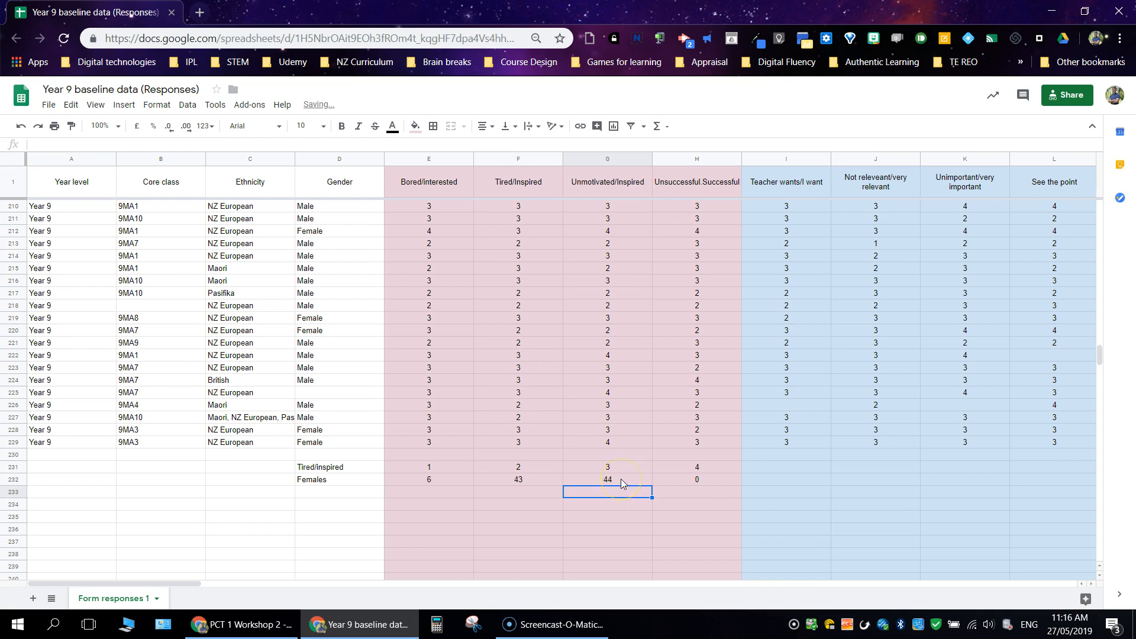
- Try to edit the first criterion in the H232 formula and undo the last criterion change in G232
click(689, 481)
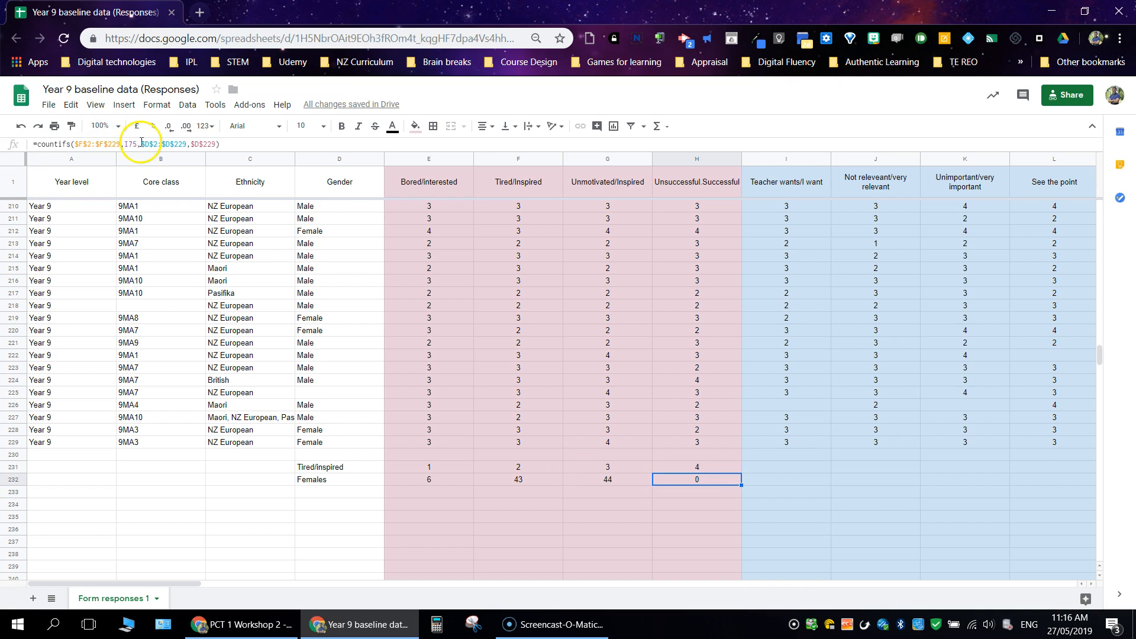
click(127, 143)
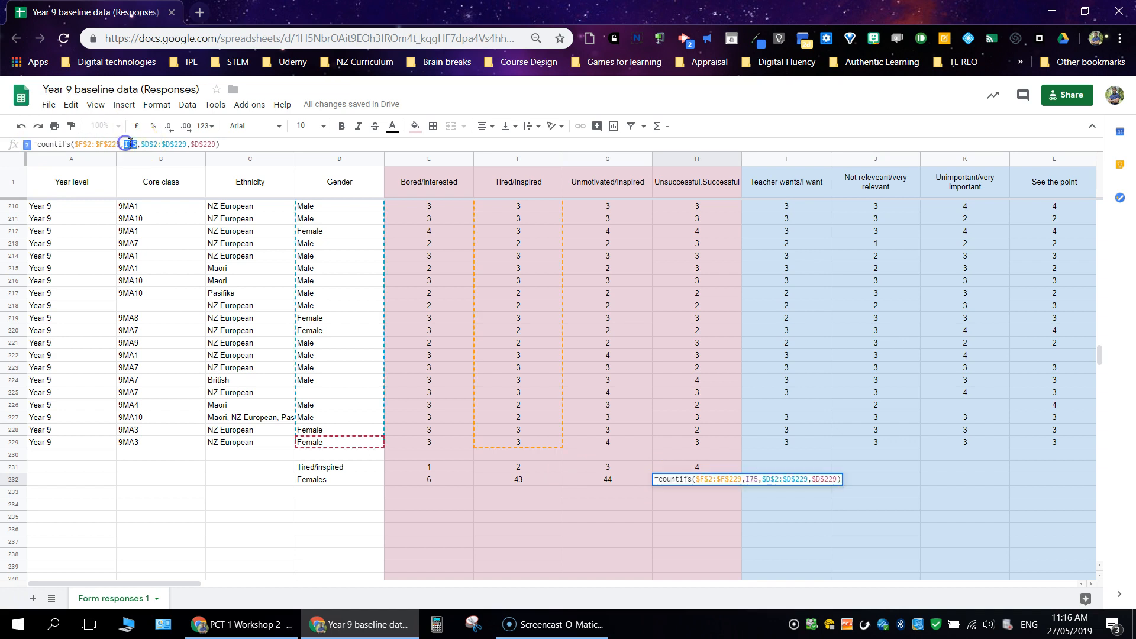
key(Return)
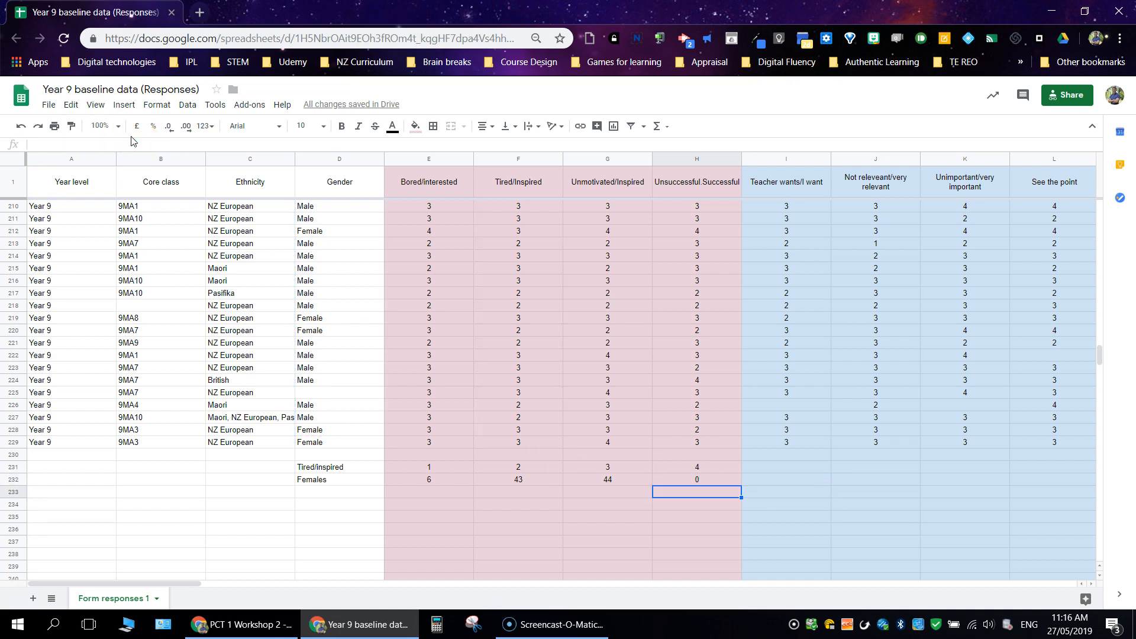
key(Up)
key(Left)
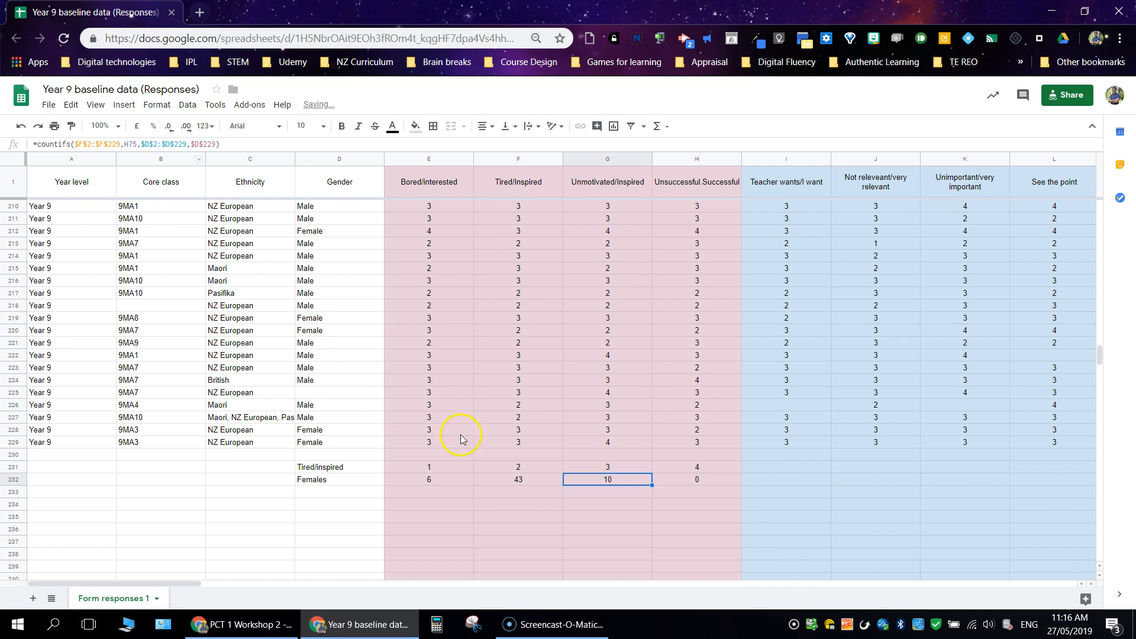
- Replace the first criterion in the H232 formula with cell F207, a Tired/Inspired response of 4
click(705, 480)
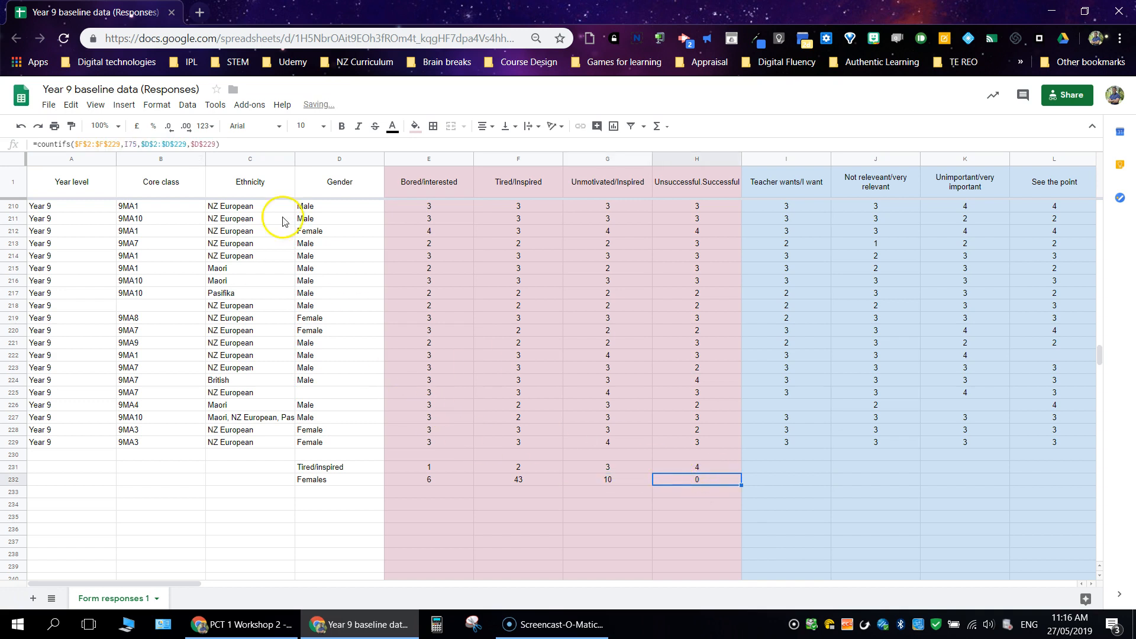
click(138, 144)
key(BackSpace)
key(BackSpace)
key(BackSpace)
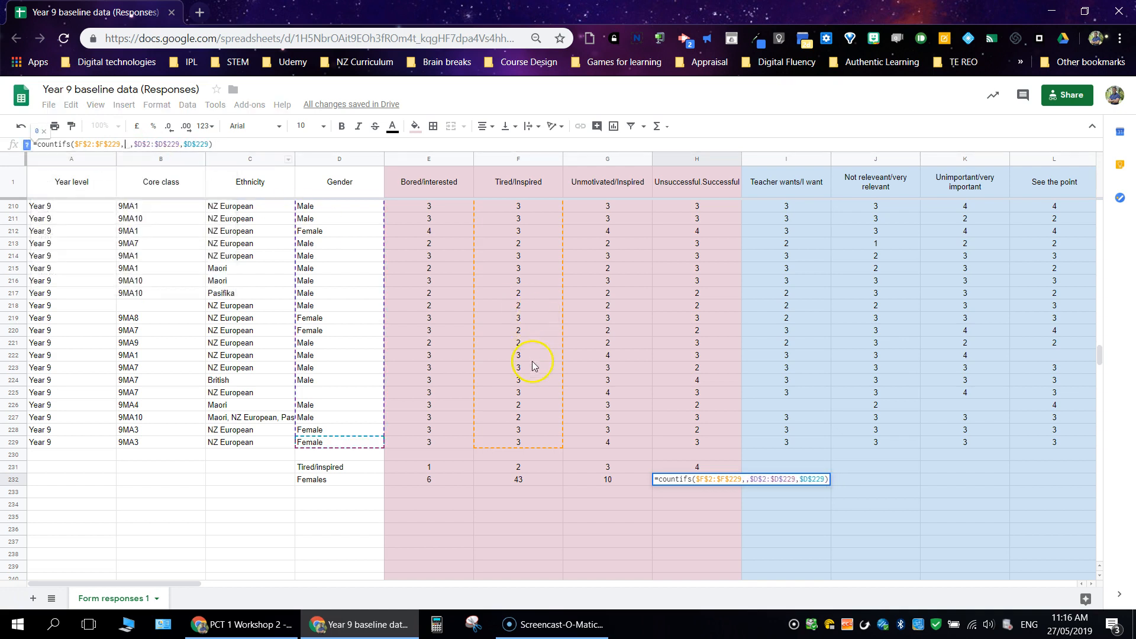
scroll(528, 282, up, 2)
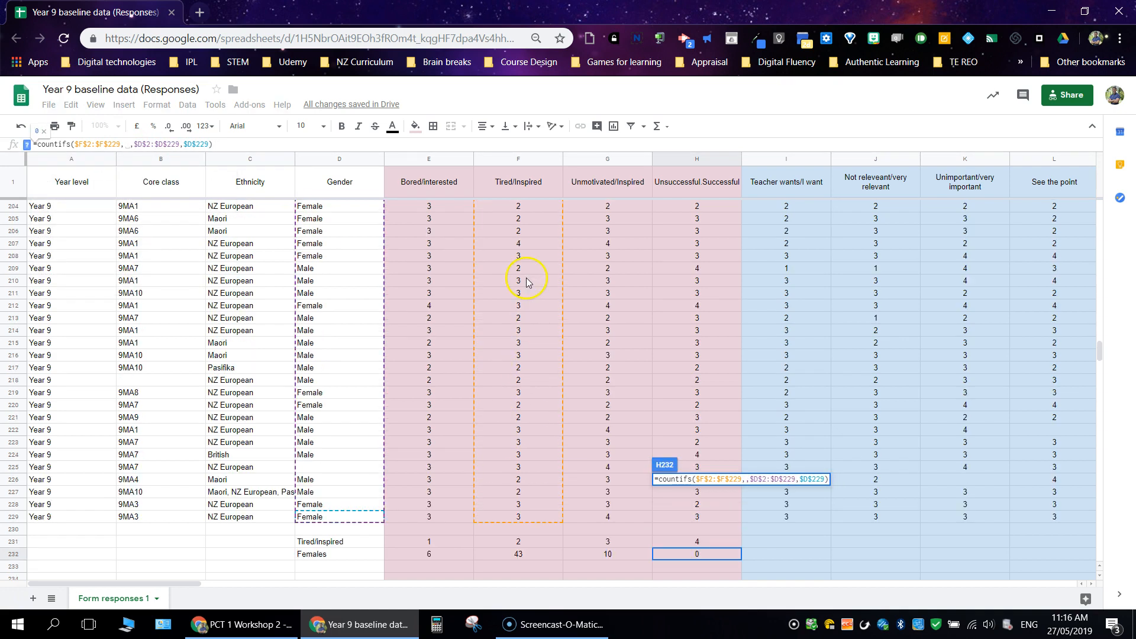
click(528, 244)
key(Return)
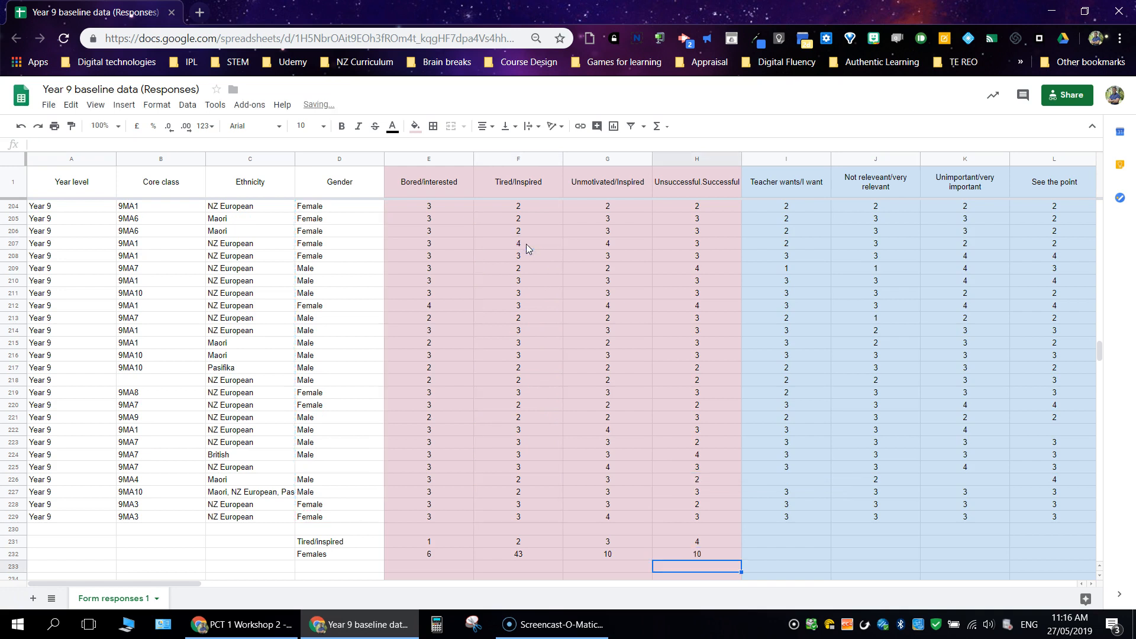
scroll(526, 243, down, 2)
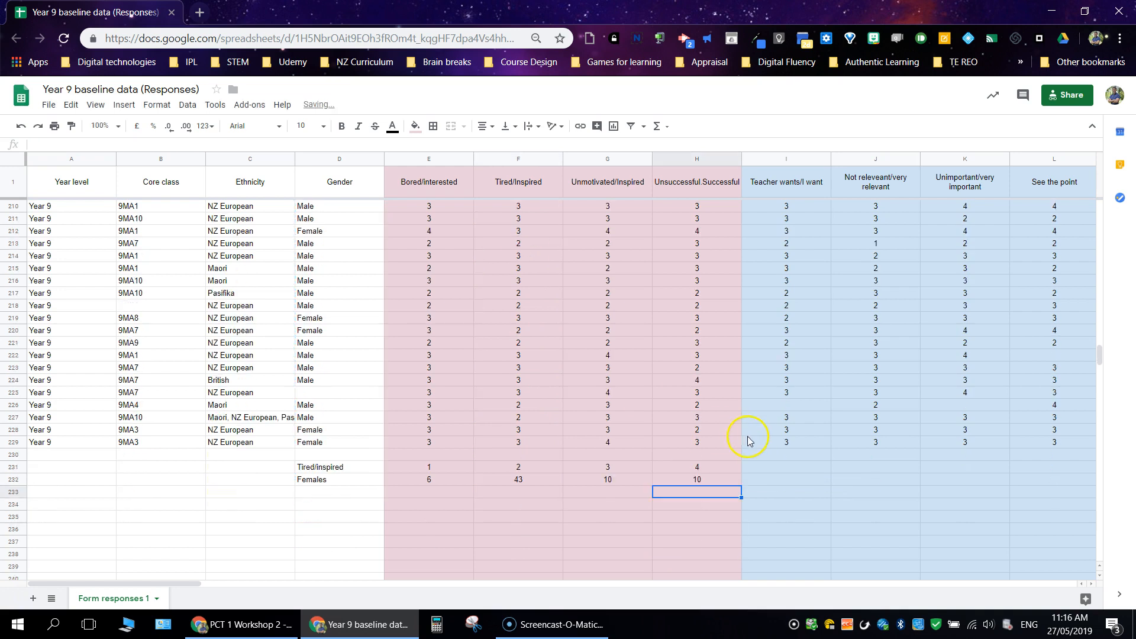
- Compare the first criterion references in the Females formulas from E232 to H232
click(456, 484)
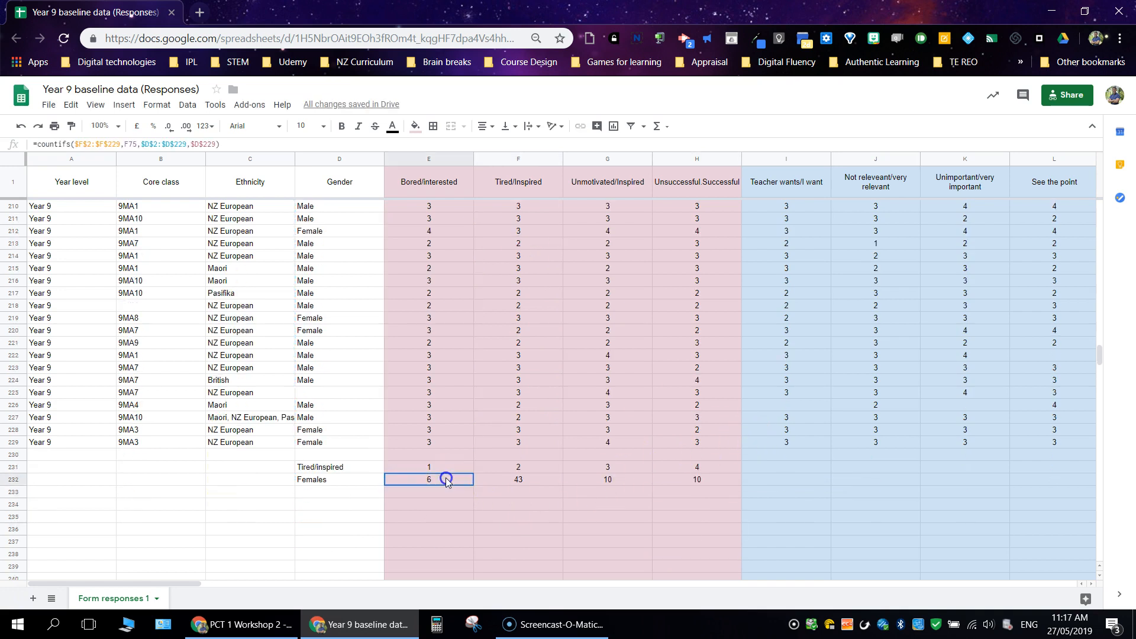
click(486, 483)
click(574, 481)
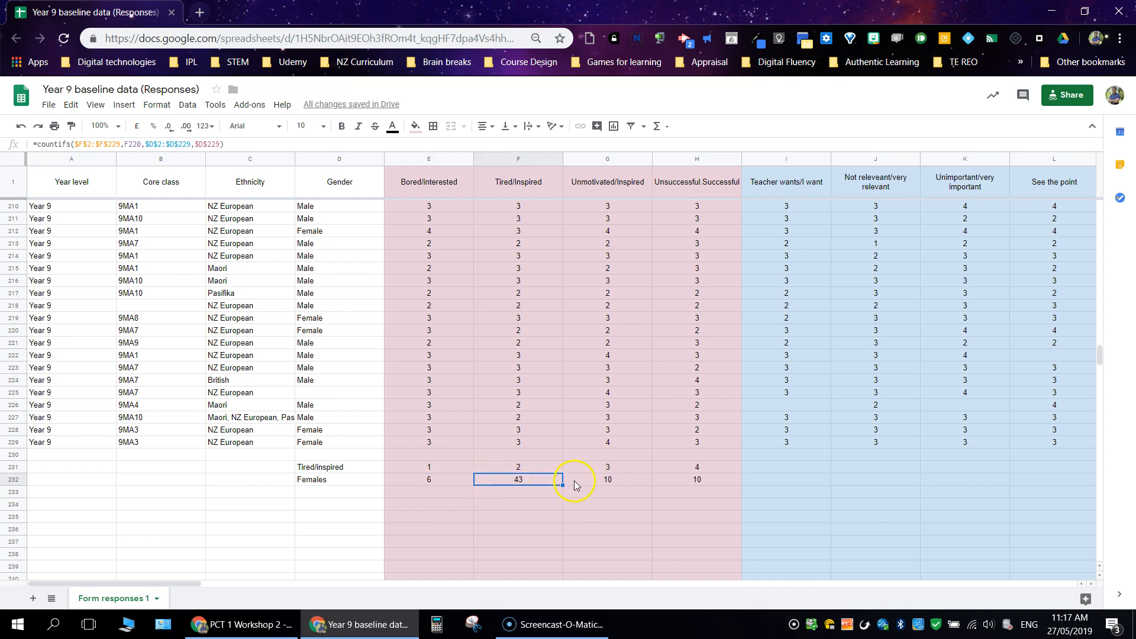
click(446, 480)
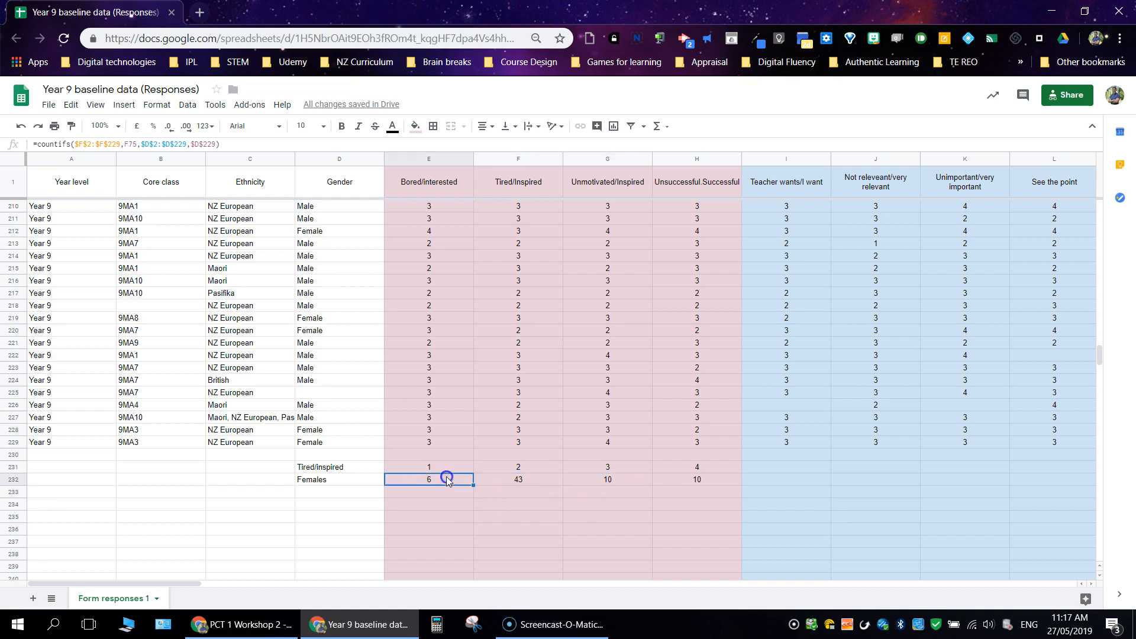
click(523, 483)
click(602, 480)
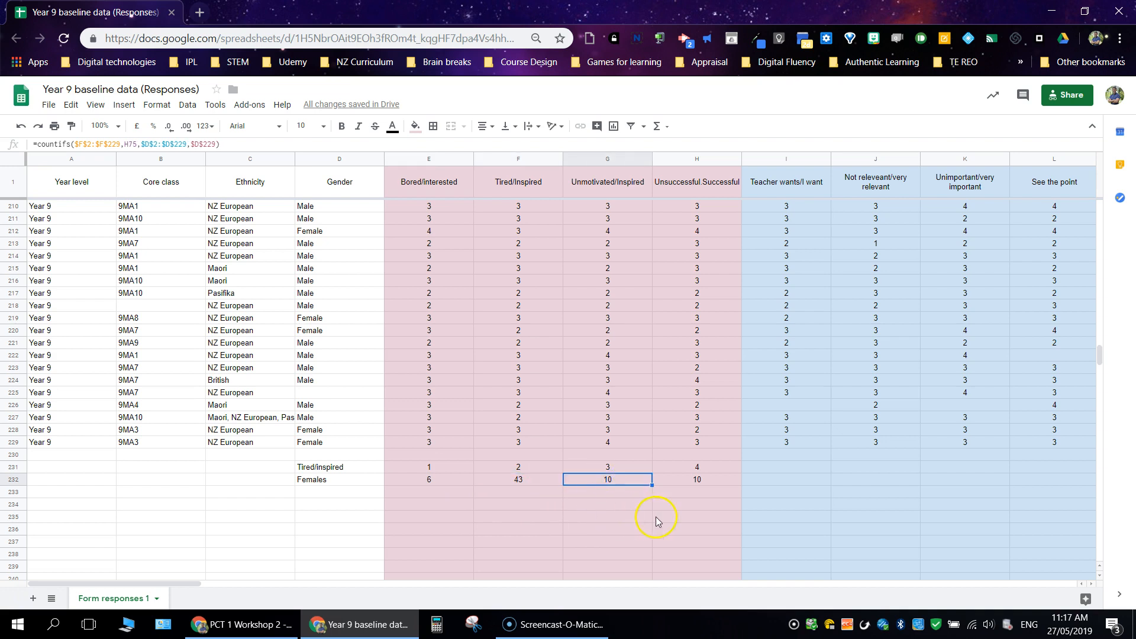
click(672, 480)
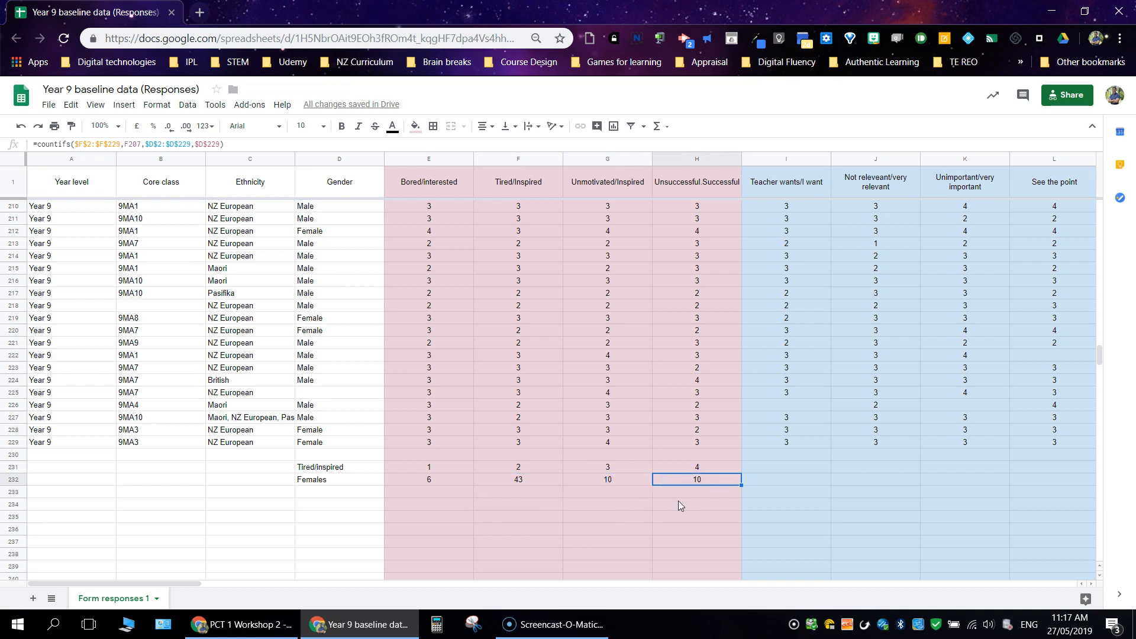
click(445, 481)
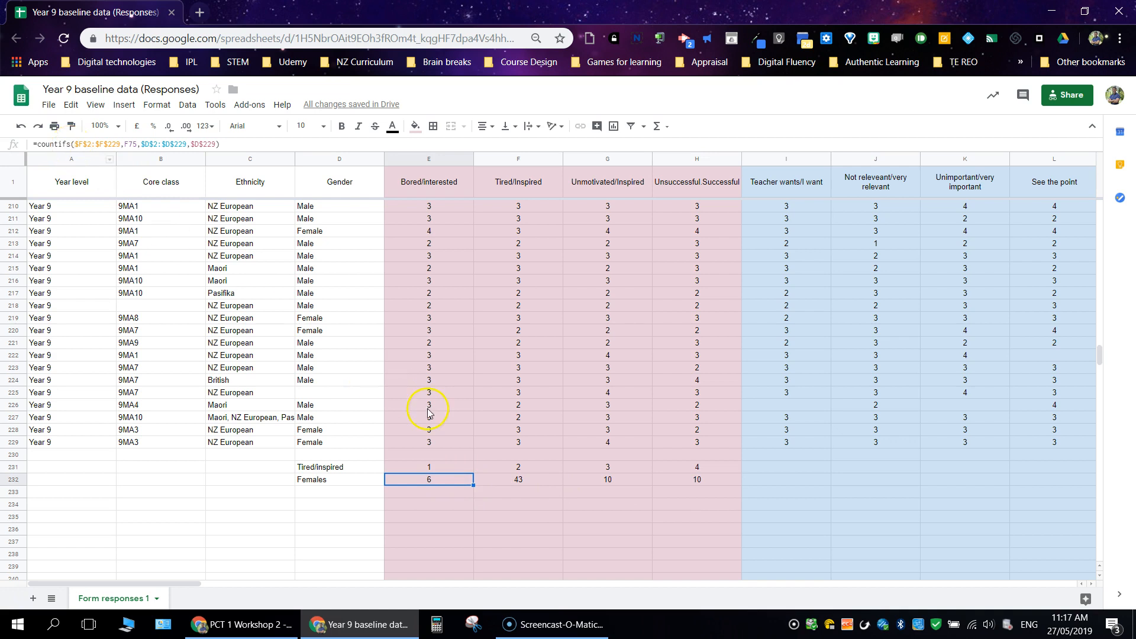
- Clear the Females formulas in F232 to H232, keeping the one in E232
drag(499, 478, 672, 482)
key(Delete)
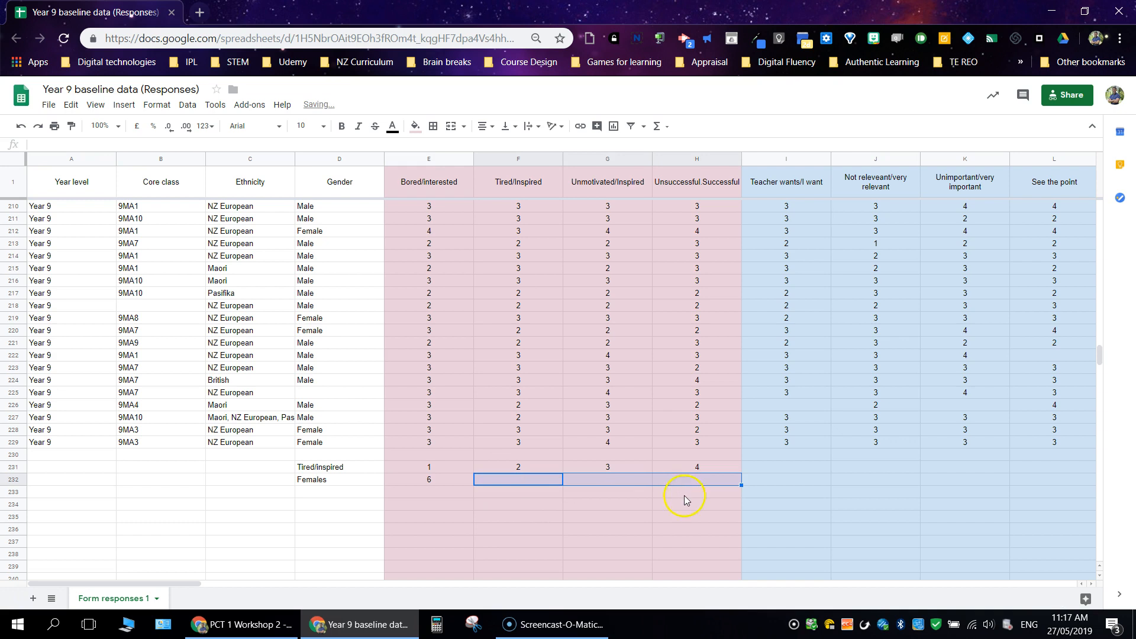
click(684, 500)
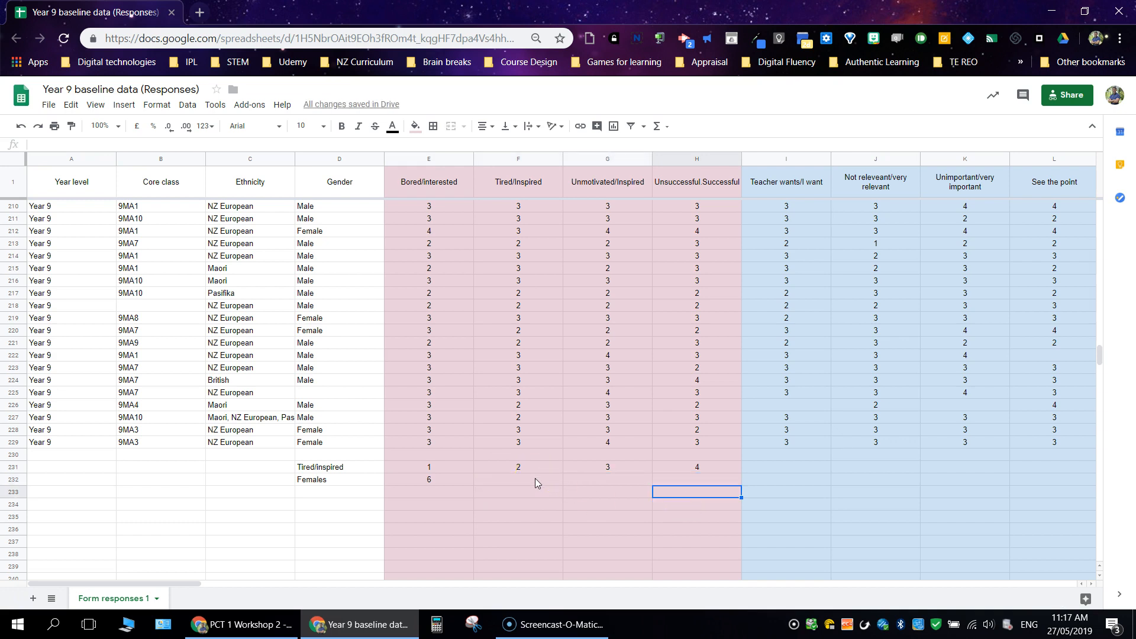
- Enter =countifs(F2:F229,F2,D2:D229,D229) in F232 to count females with a Tired/Inspired response of 2
click(535, 481)
text(=countifs()
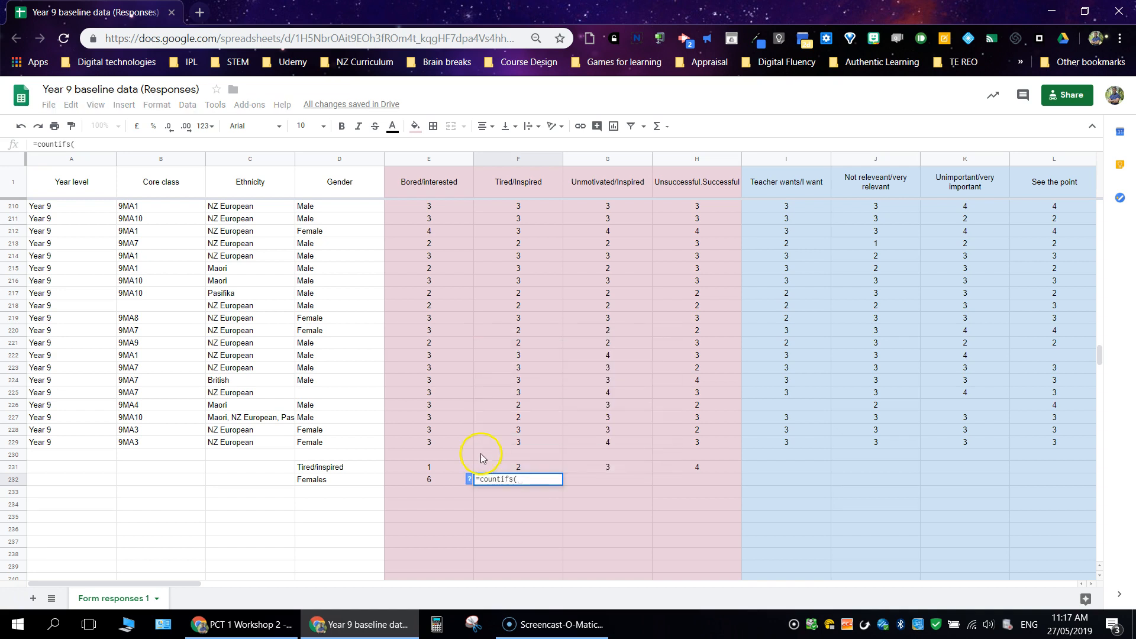
drag(514, 444, 507, 208)
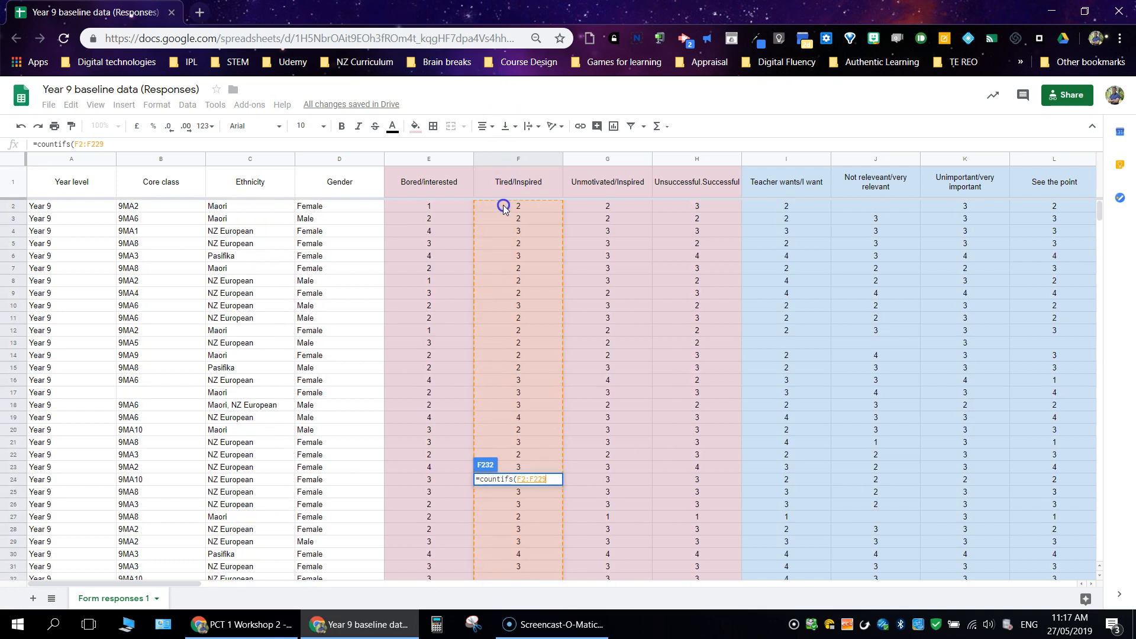
text(,)
click(521, 207)
text(,)
drag(363, 205, 359, 345)
text(,)
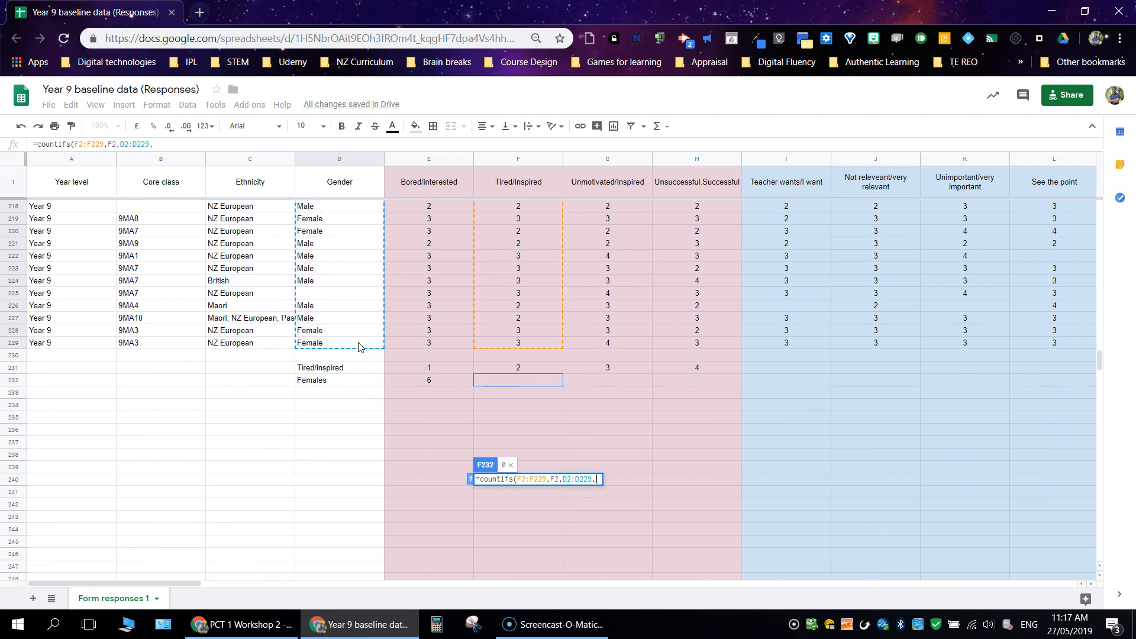
click(359, 344)
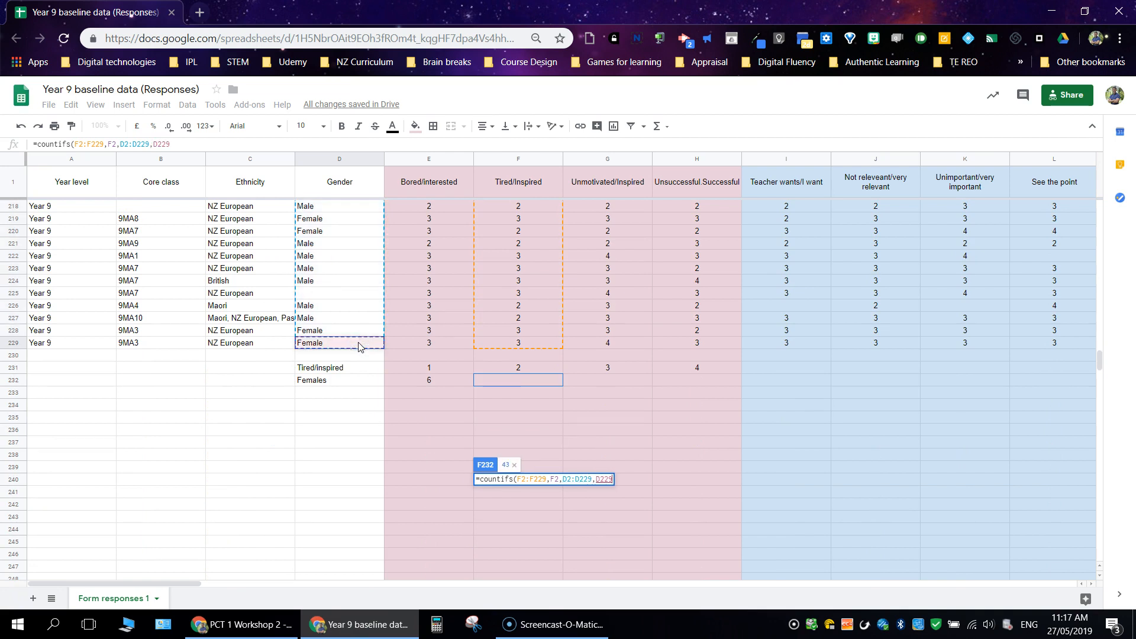
key(Return)
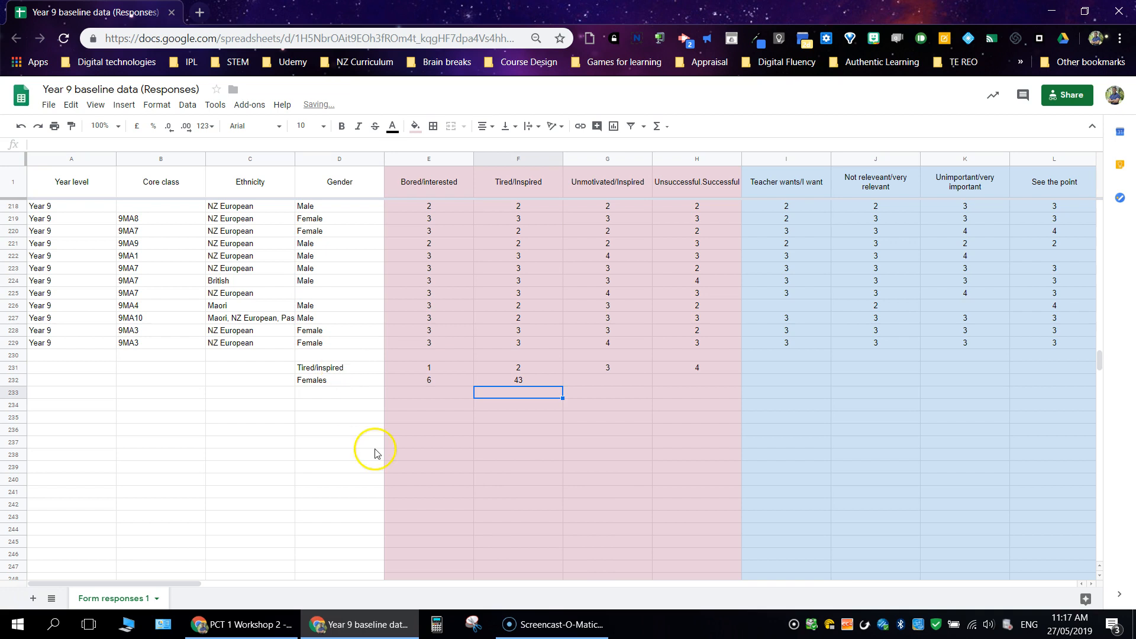
- Fill the Females formula from E232 across F232 to H232
click(528, 381)
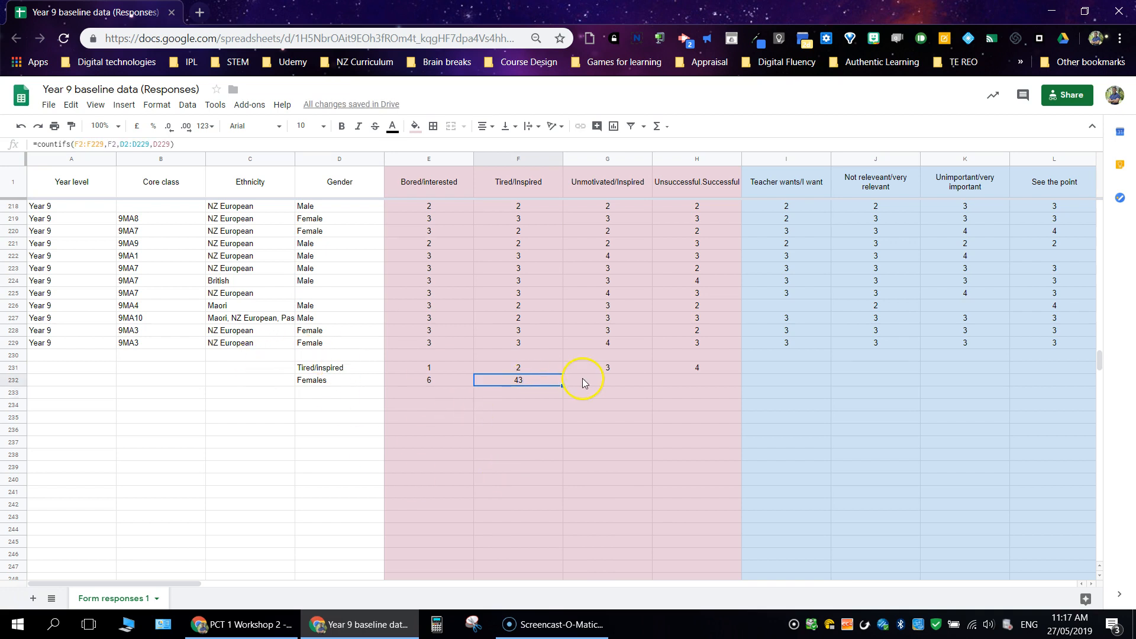
click(583, 379)
click(669, 382)
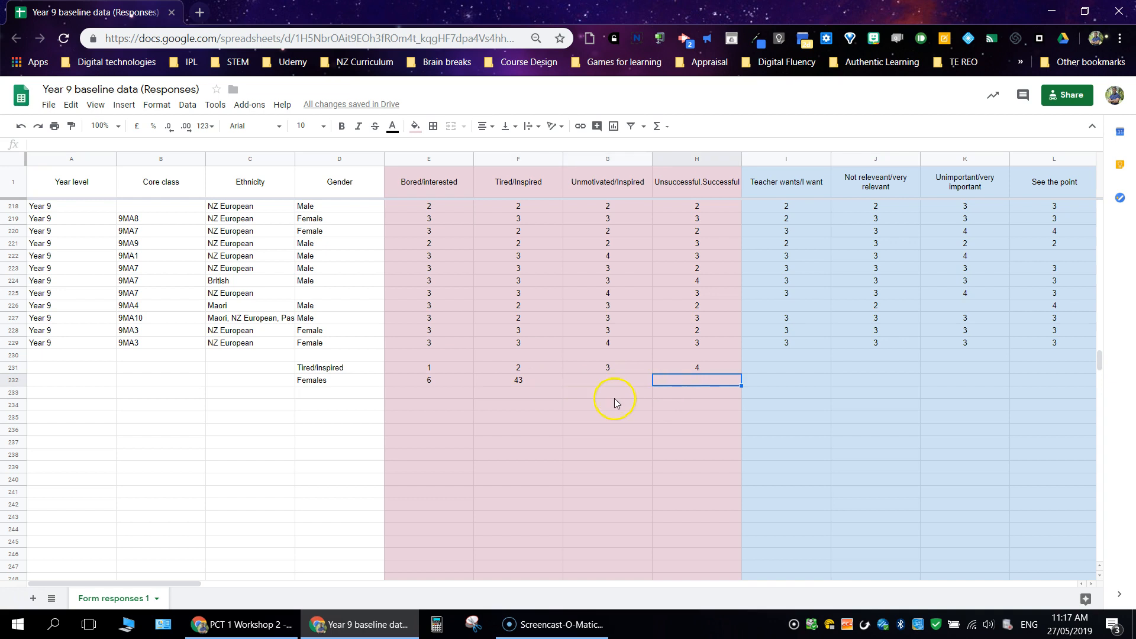
click(453, 381)
drag(490, 386, 691, 381)
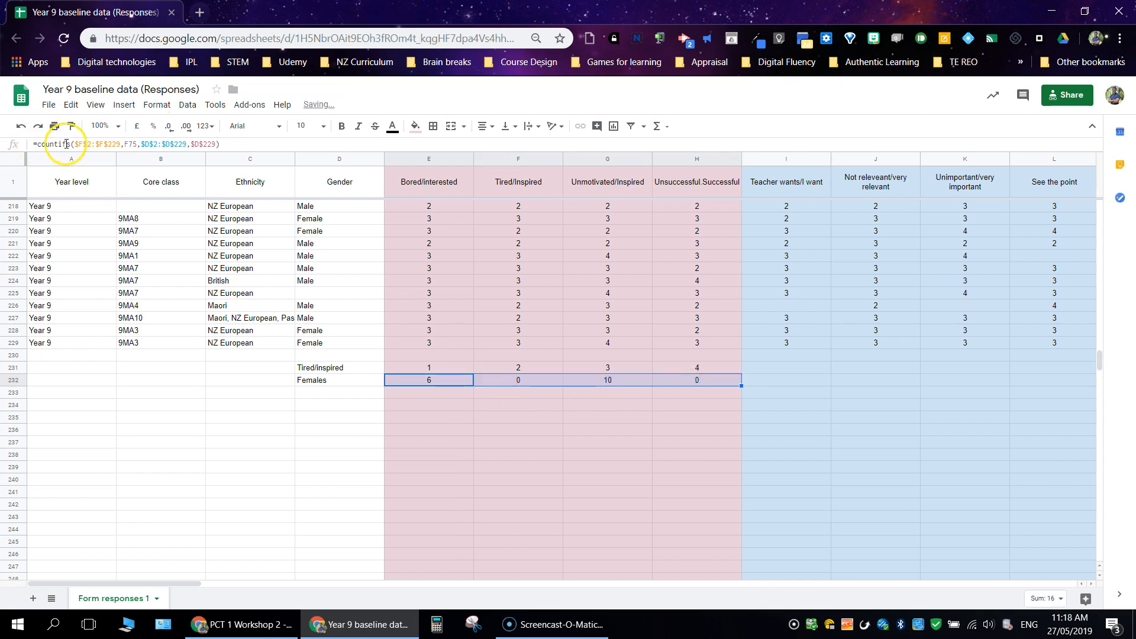
click(479, 417)
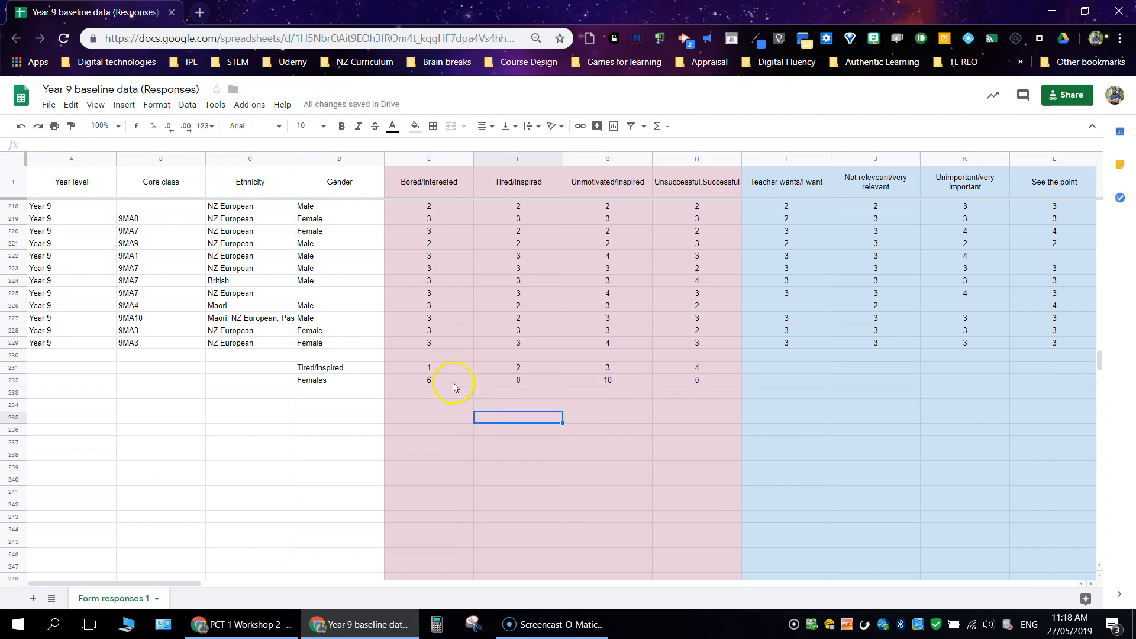
- Compare the first criterion reference in the E232 formula with the one in F232
click(452, 382)
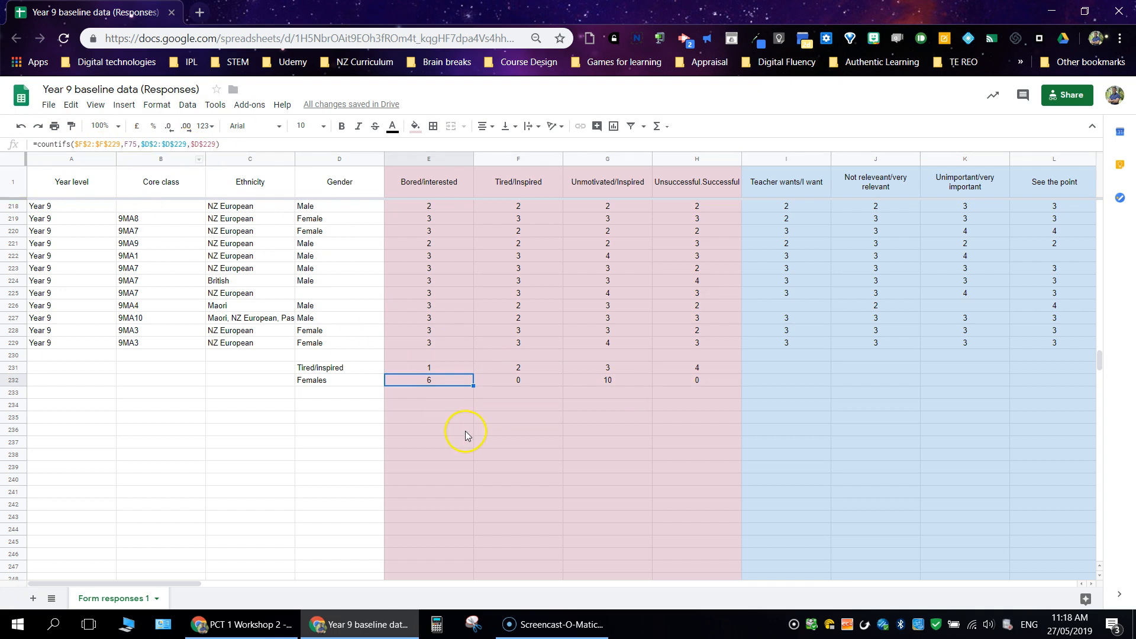
click(503, 383)
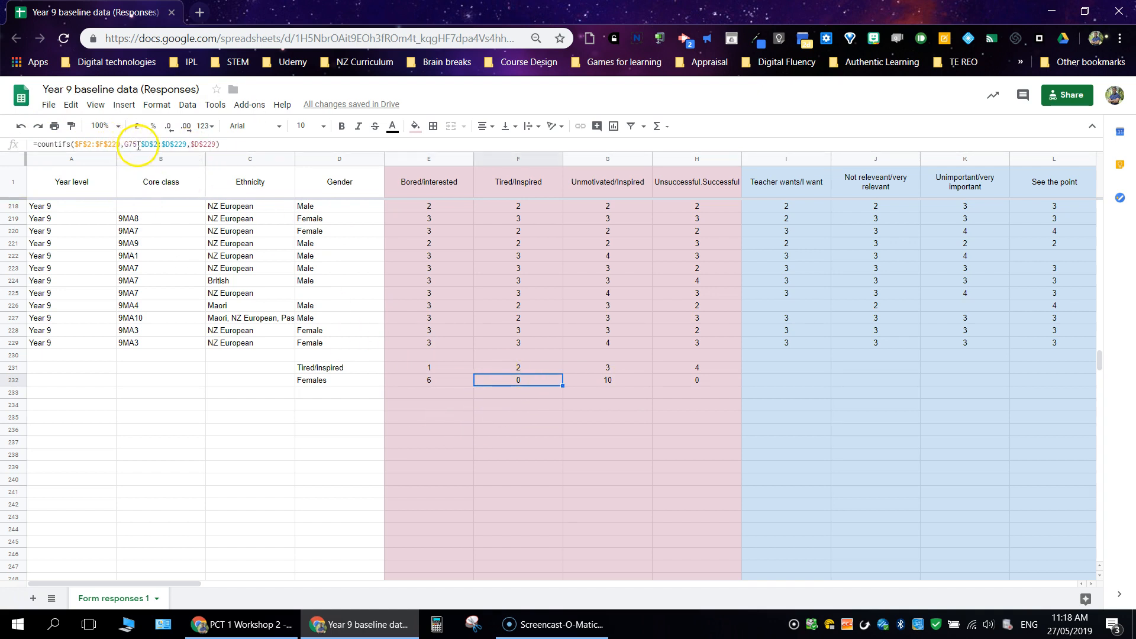